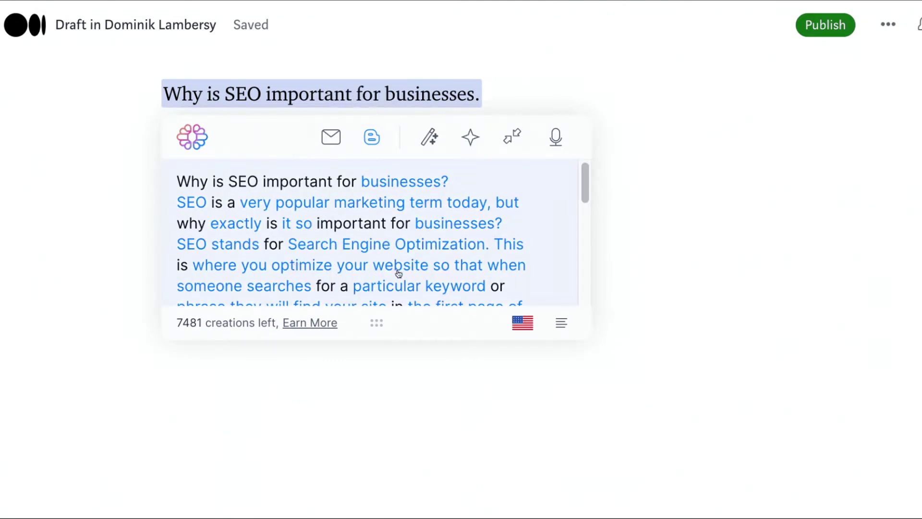
Read Jasper's SEO explanation, then show the Lifecycle Marketing guide's outline.
scroll(295, 301, down, 2)
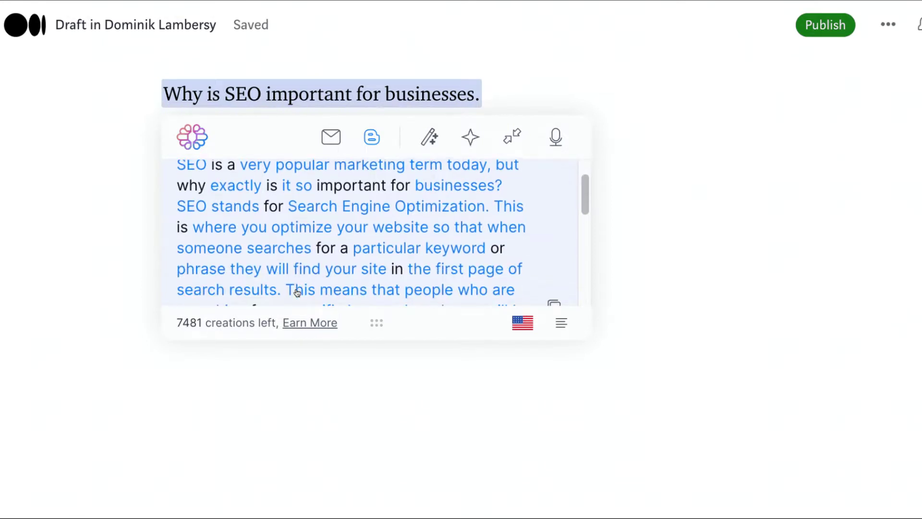
scroll(298, 292, down, 3)
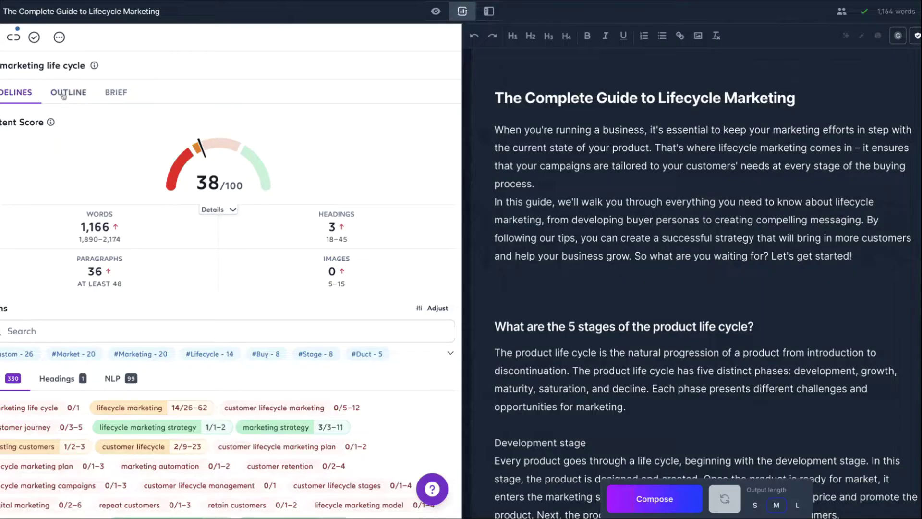
click(69, 92)
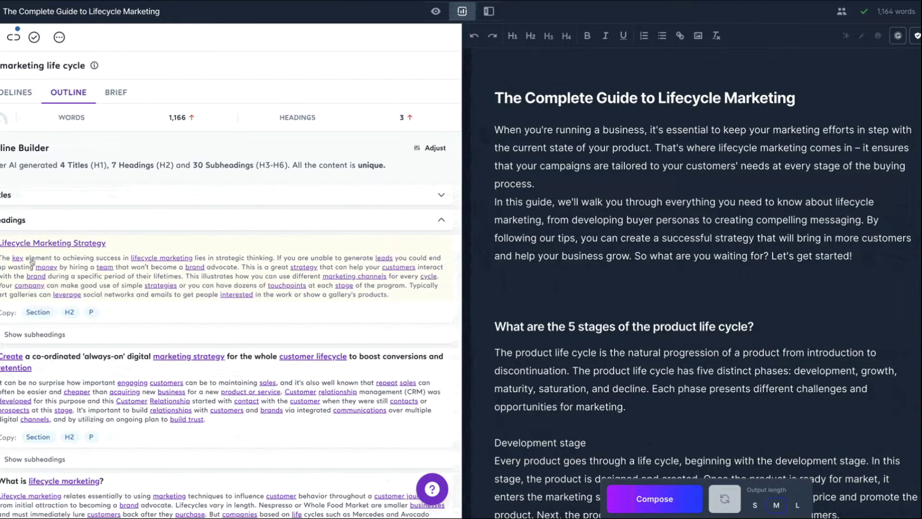
Have Jasper compose the next paragraph, then bring up the SEO panel and AIDA Framework template.
click(642, 497)
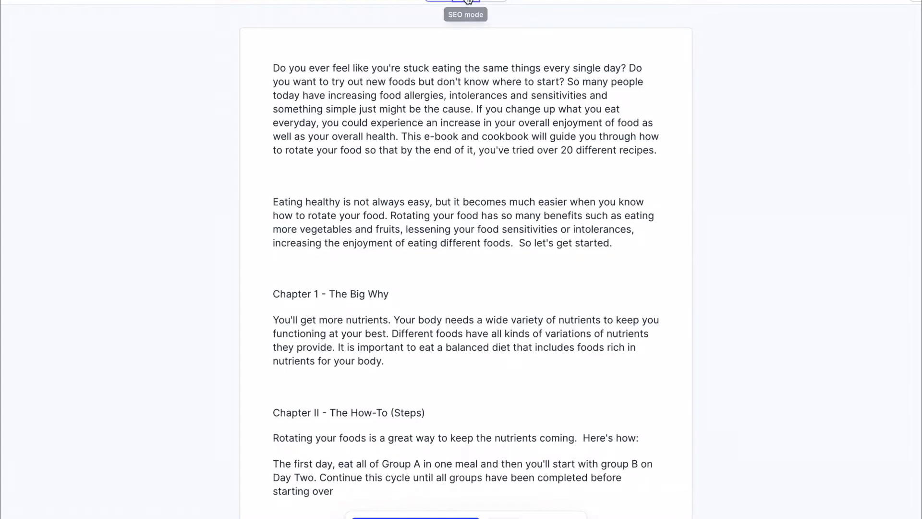
click(468, 1)
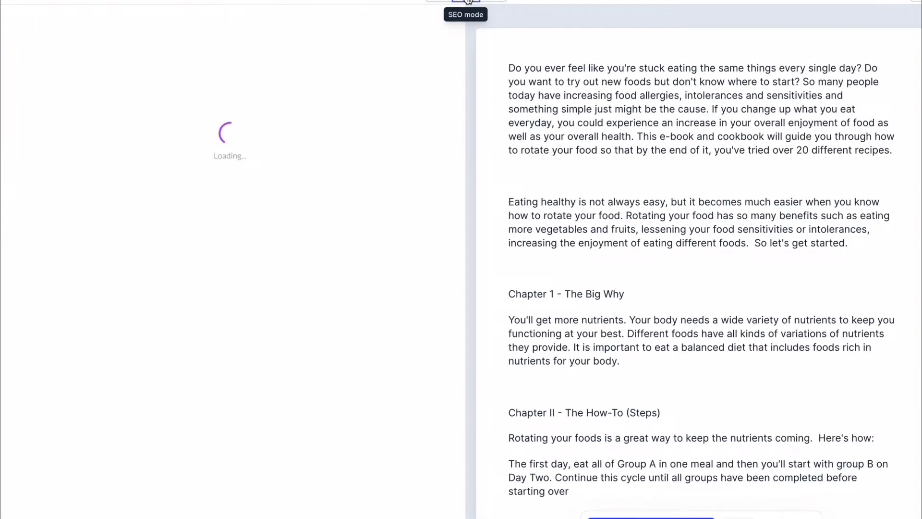
click(500, 2)
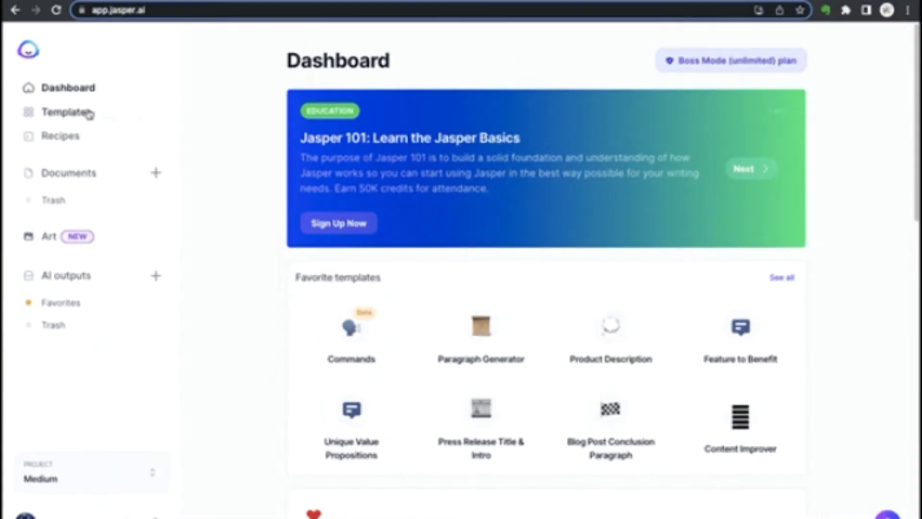
Browse through the full library of Jasper writing template cards.
click(90, 114)
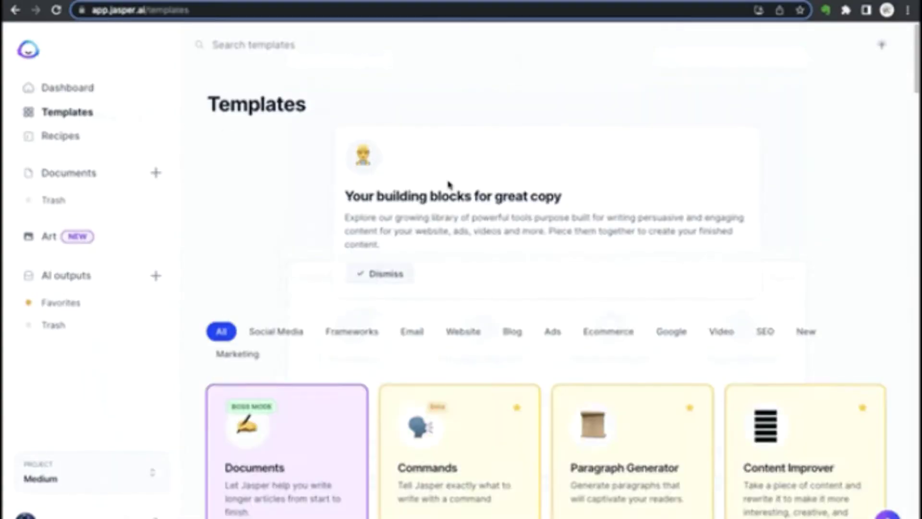
scroll(449, 186, down, 5)
scroll(449, 186, down, 10)
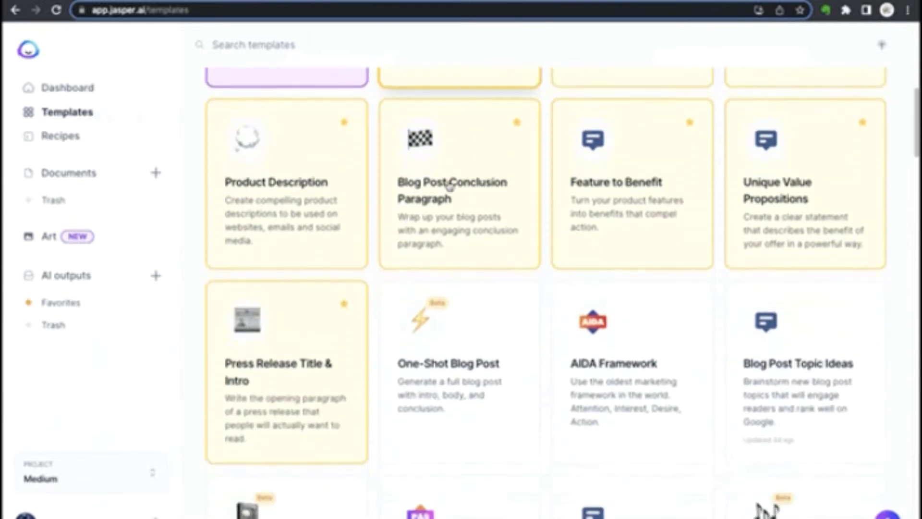
scroll(449, 186, down, 9)
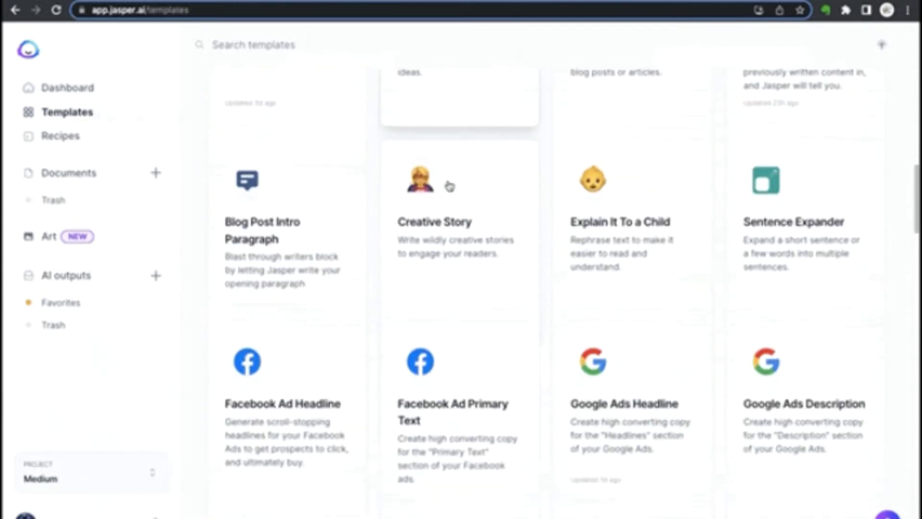
scroll(449, 186, down, 8)
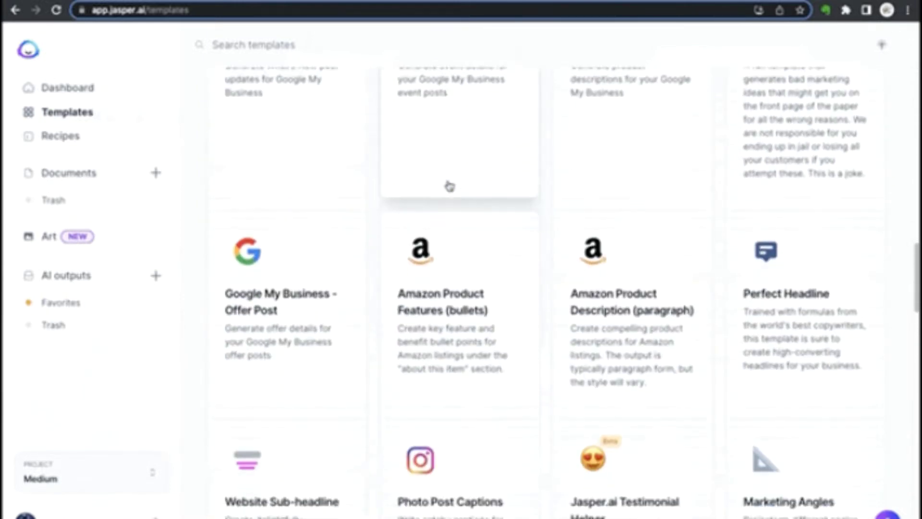
scroll(449, 186, down, 9)
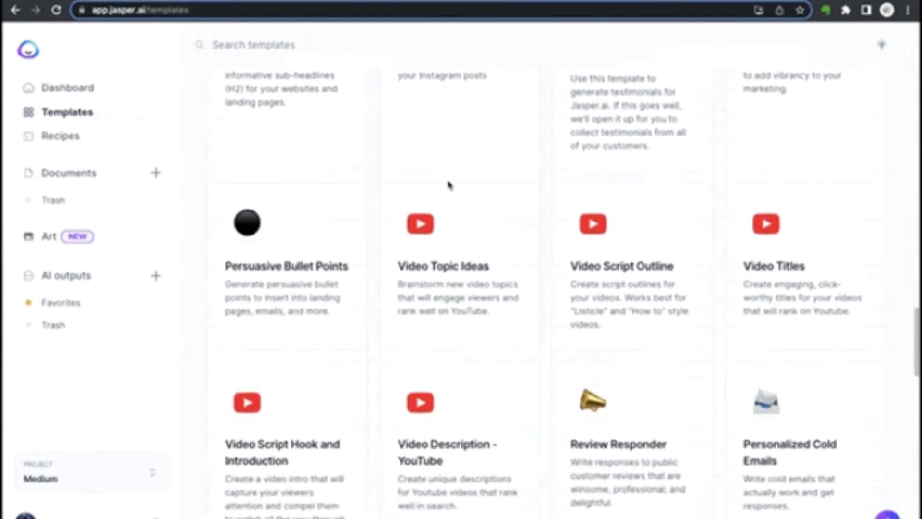
scroll(450, 186, down, 9)
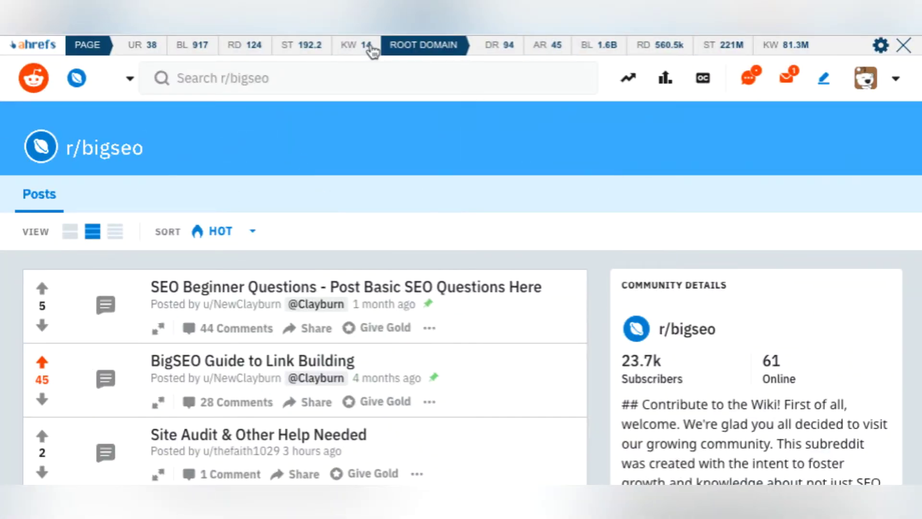
Show the subreddit's organic keywords and check protein powder volumes on YouTube and Amazon.
click(368, 46)
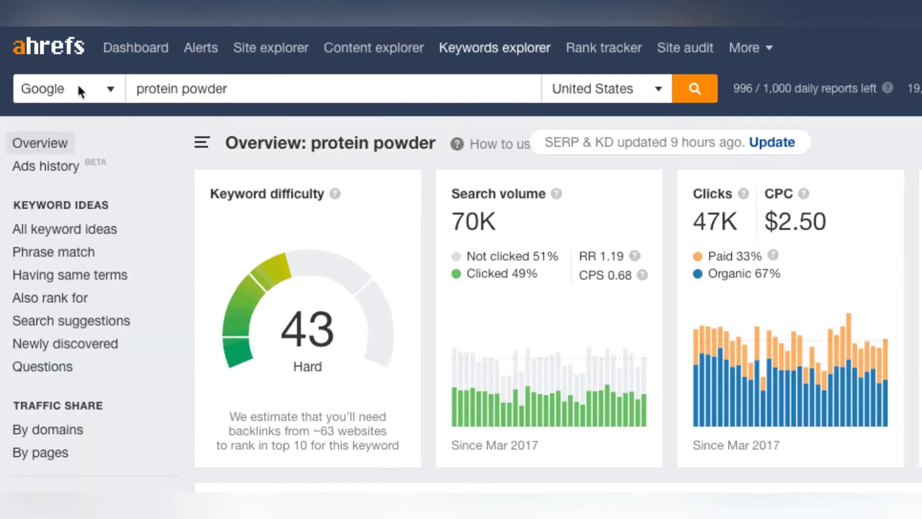
click(78, 85)
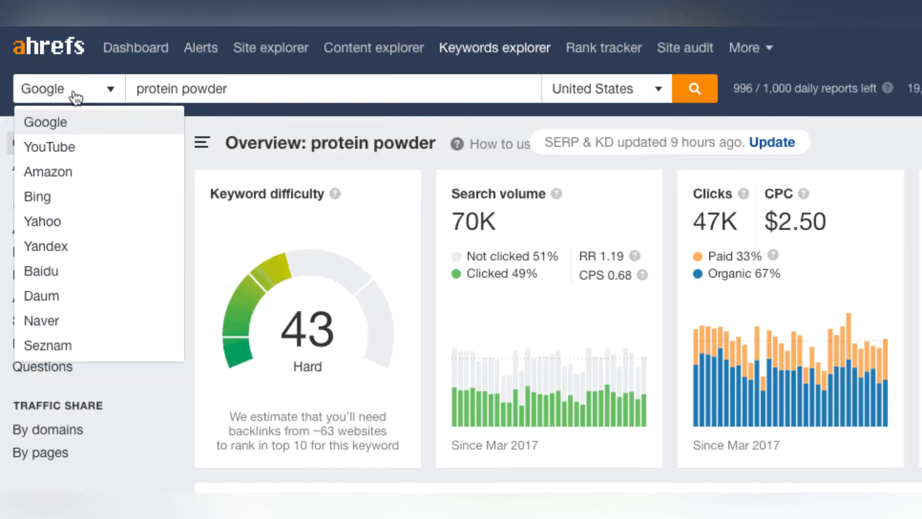
click(96, 148)
click(89, 96)
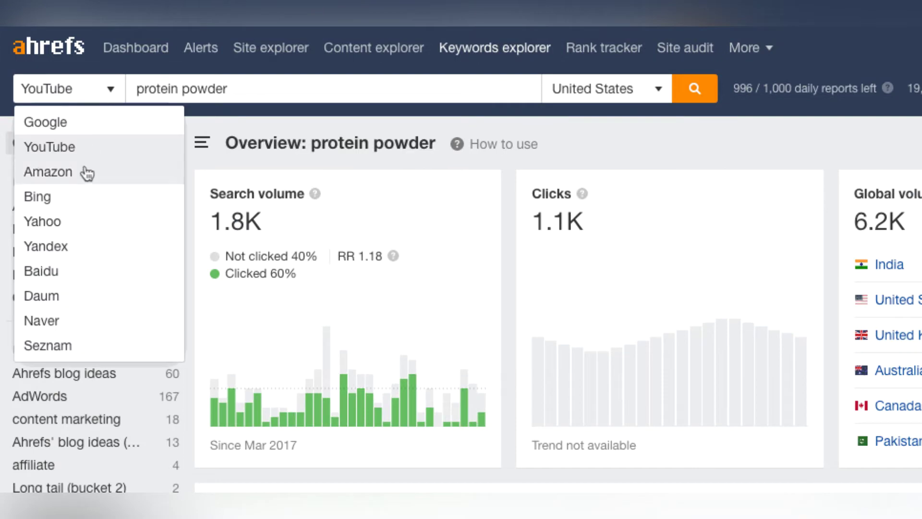
click(86, 172)
Switch keyword data back to Google, then compare desktop and mobile rankings.
click(91, 98)
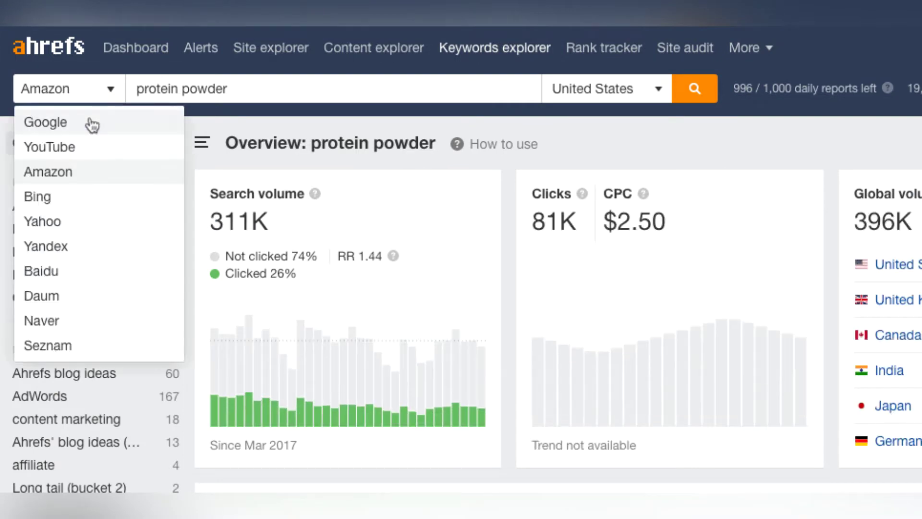
click(91, 123)
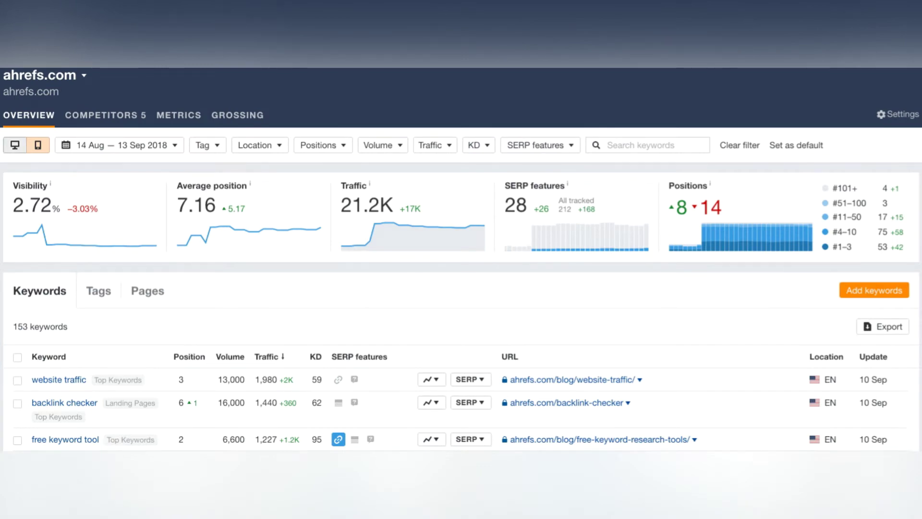
click(14, 145)
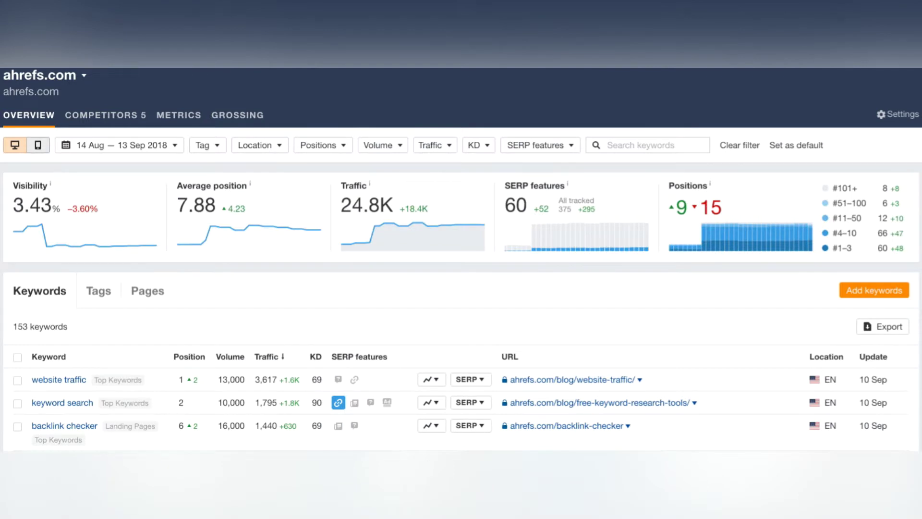
click(38, 145)
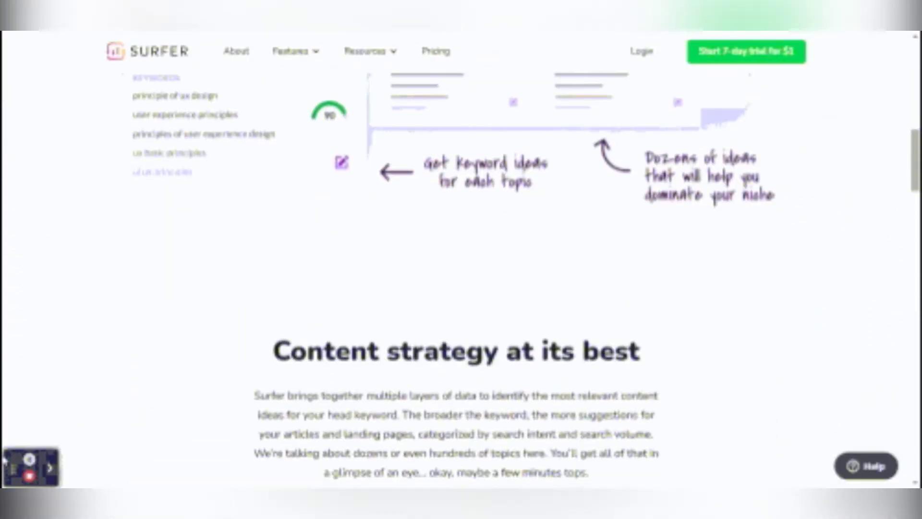
Expand the 9 and 13 missing-keyword tasks and view example uses of 'title tags'.
scroll(461, 259, down, 15)
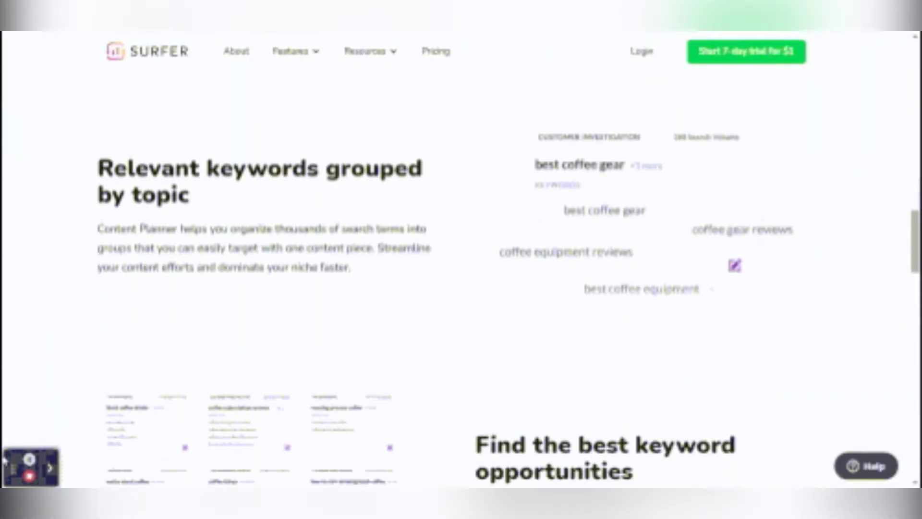
scroll(461, 260, down, 12)
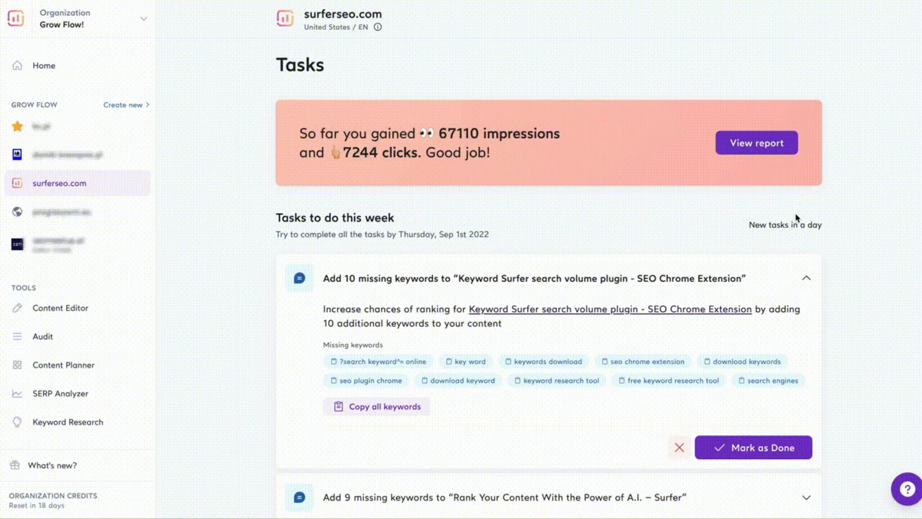
scroll(796, 217, down, 4)
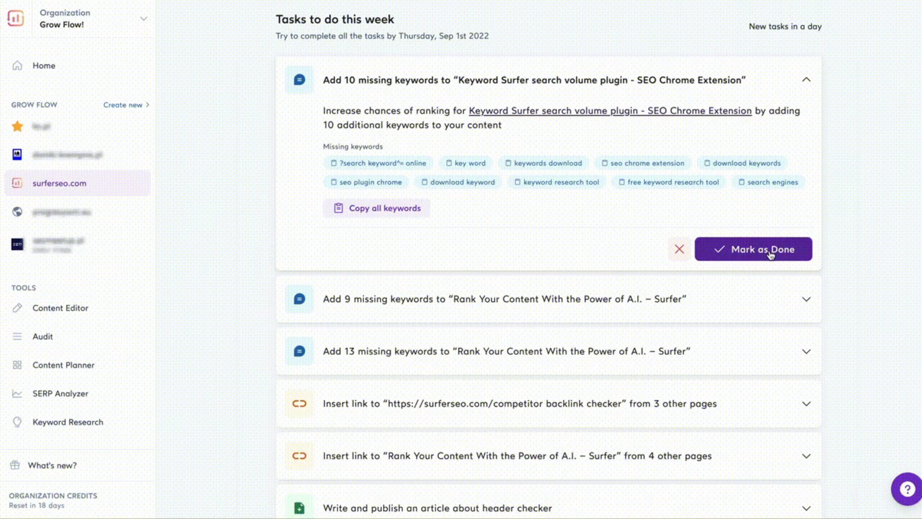
click(757, 304)
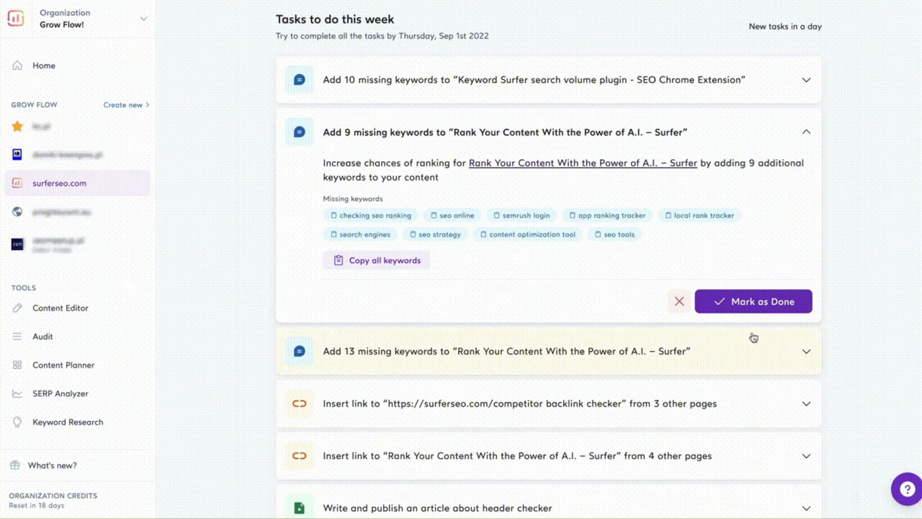
click(750, 358)
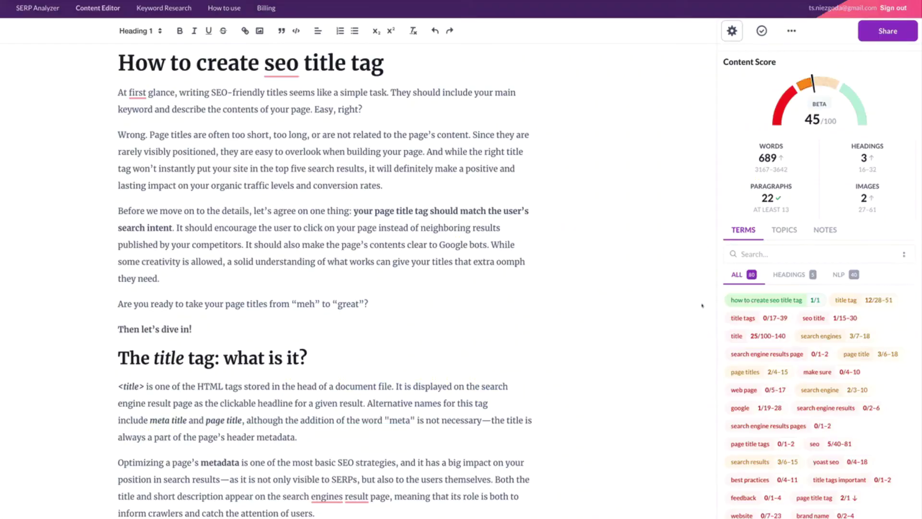
click(739, 318)
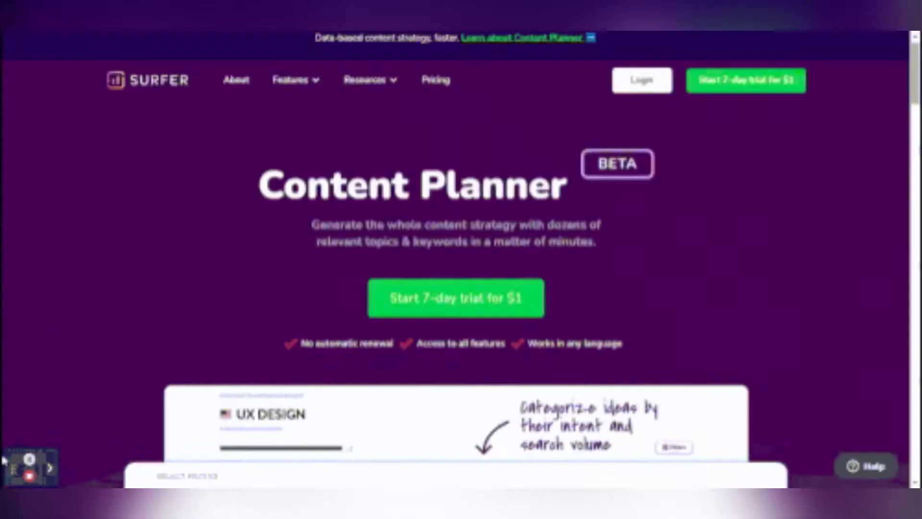
Filter Terms to Use to NLP and select all 284 NLP terms.
scroll(456, 289, down, 5)
scroll(4, 460, down, 9)
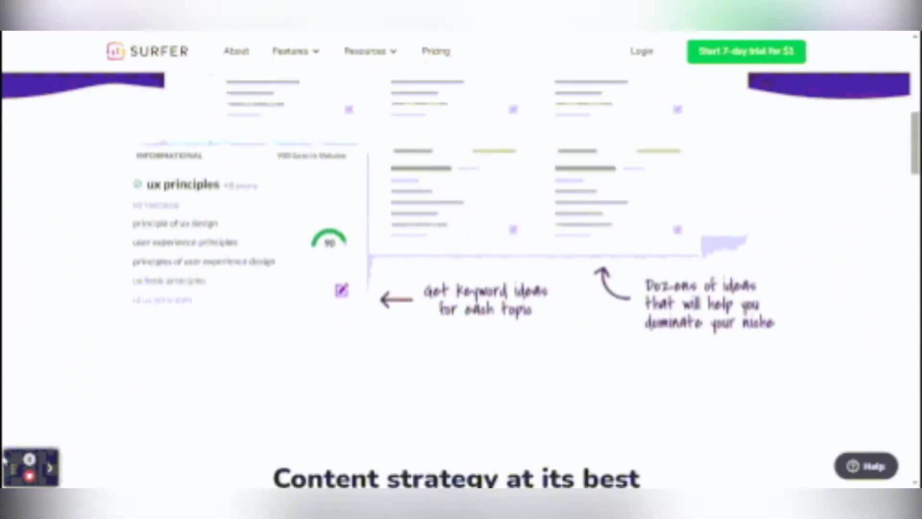
scroll(4, 460, down, 12)
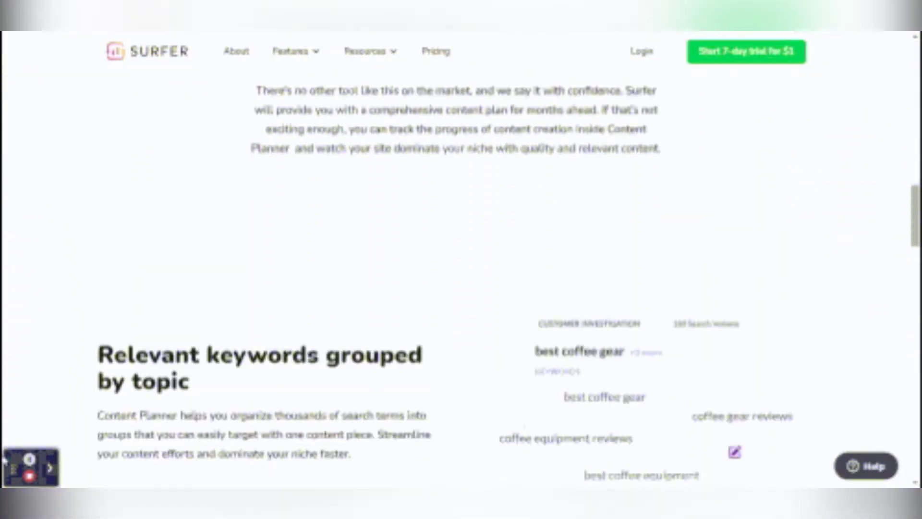
scroll(3, 460, down, 10)
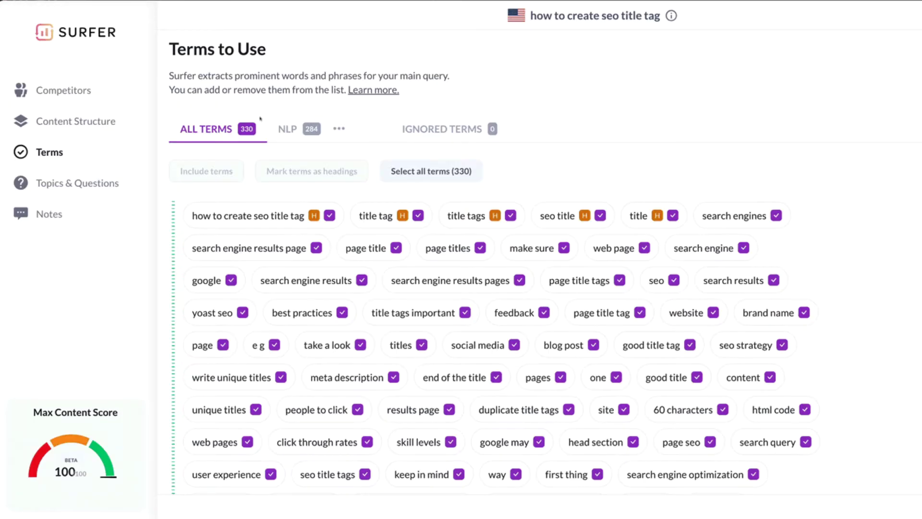
click(283, 130)
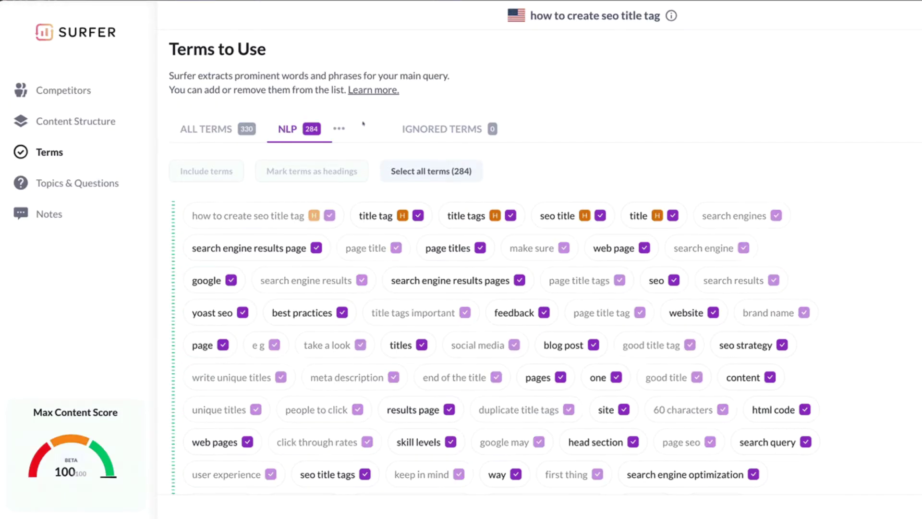
click(447, 171)
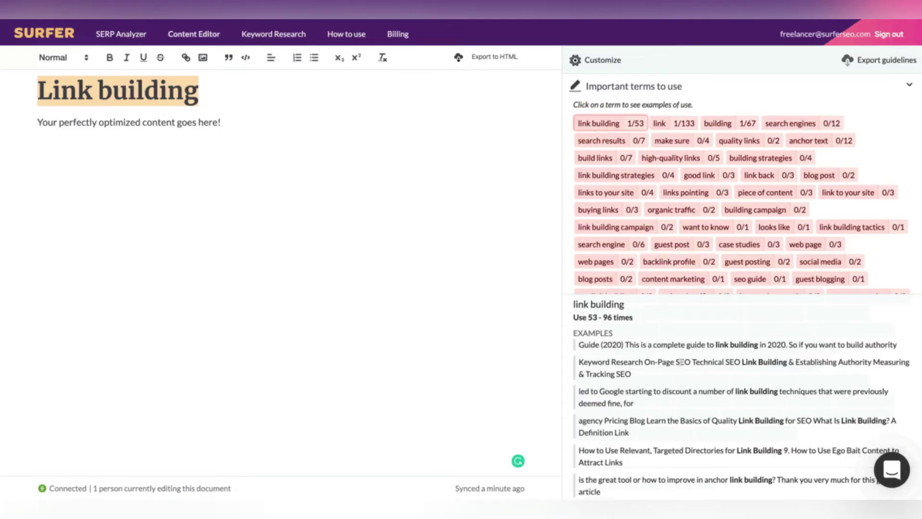
scroll(681, 362, down, 3)
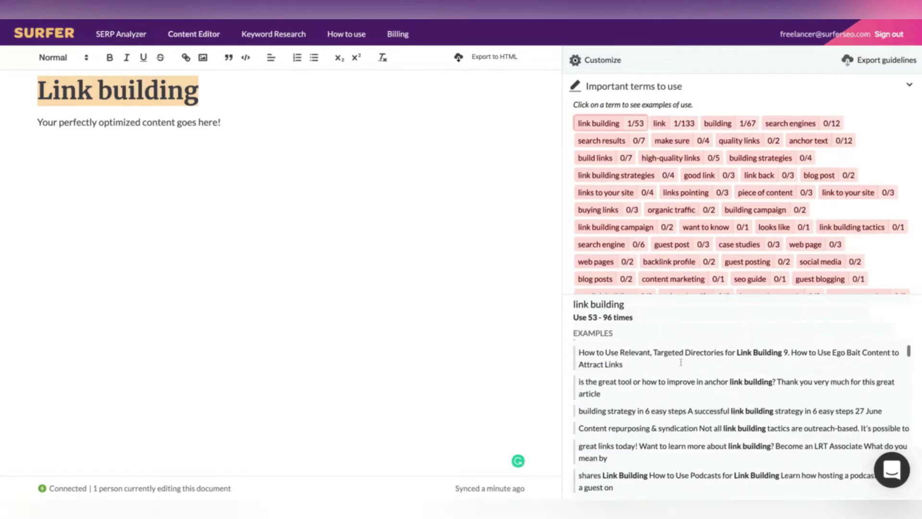
scroll(680, 362, down, 2)
scroll(682, 366, up, 3)
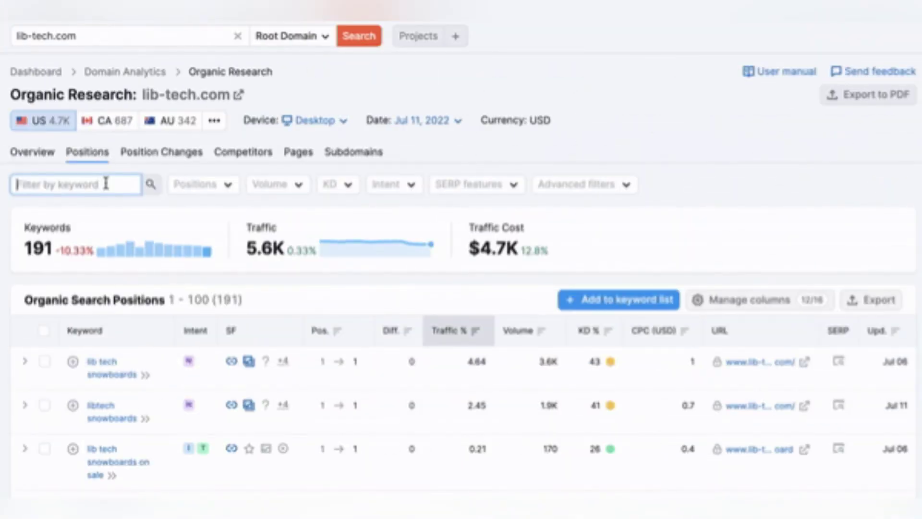
Filter lib-tech.com's organic positions by the keyword 'snowboards' and scroll the results.
text(snowboards)
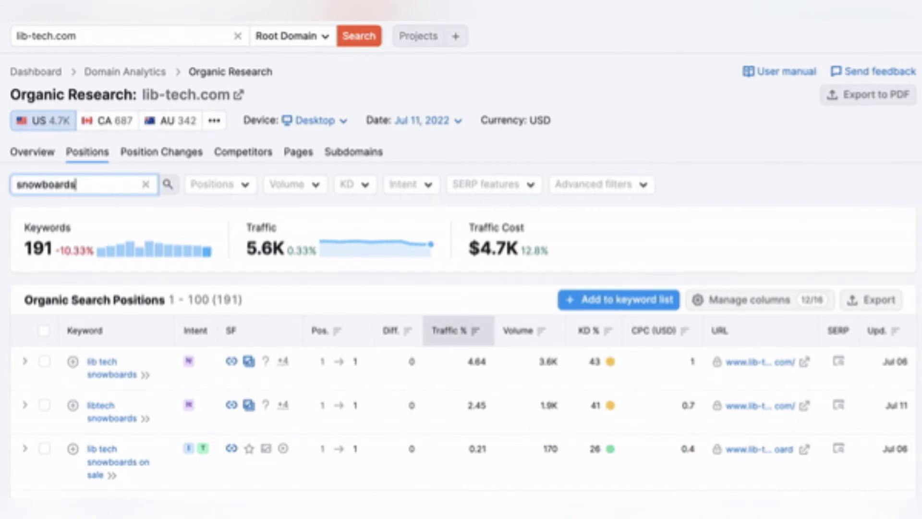
mouse_move(108, 250)
scroll(274, 366, down, 5)
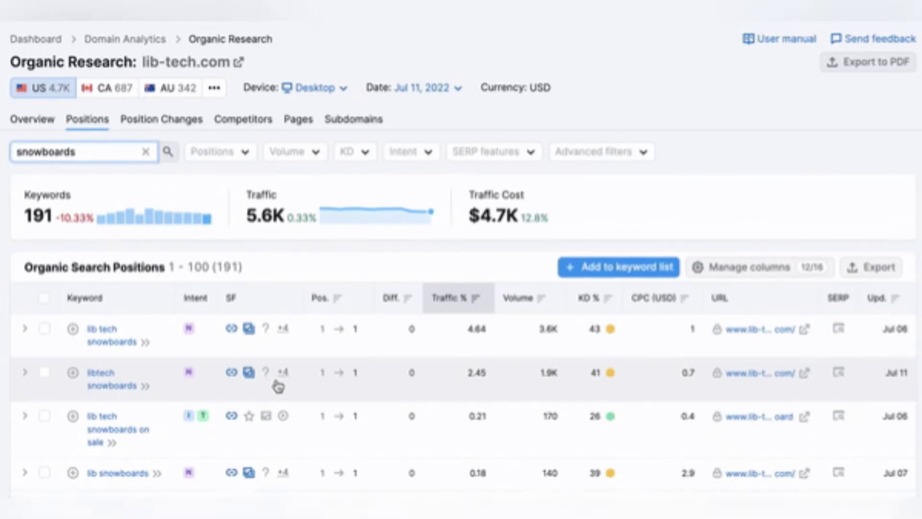
scroll(277, 385, down, 5)
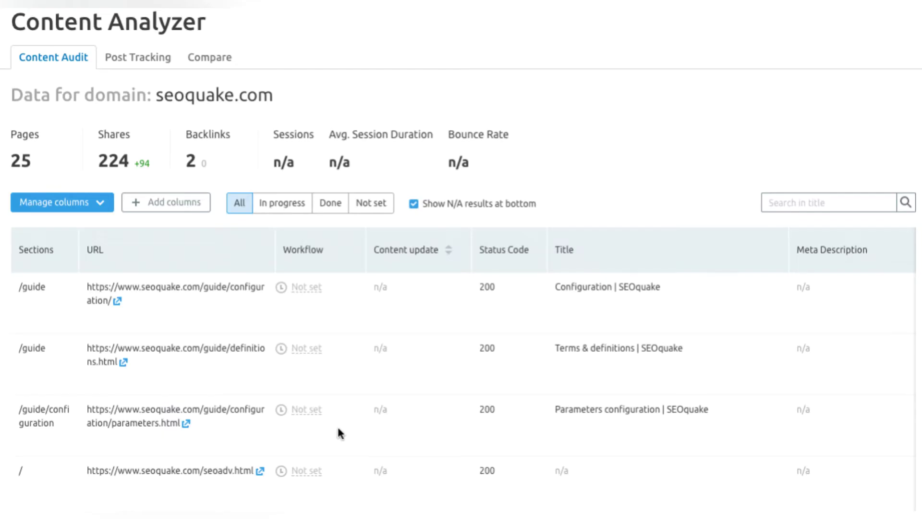
Set the parameters.html page's workflow status to In progress.
click(312, 411)
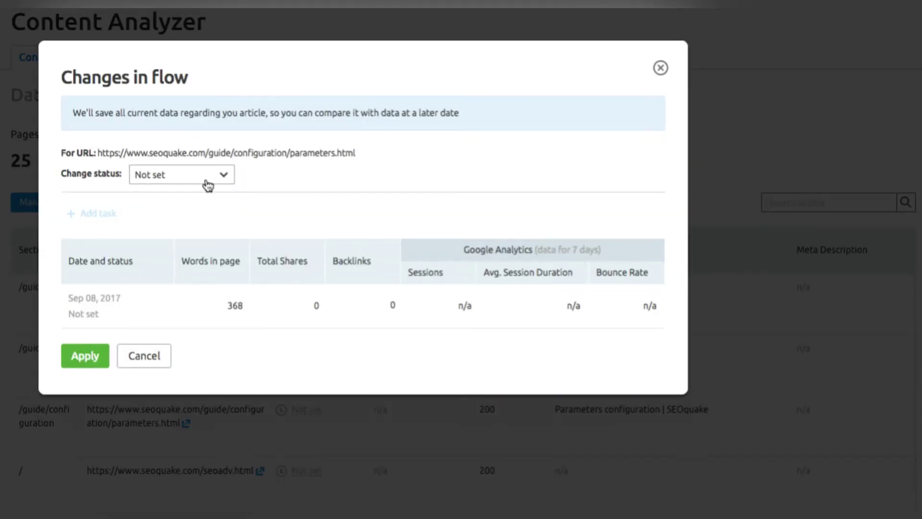
click(207, 183)
click(208, 228)
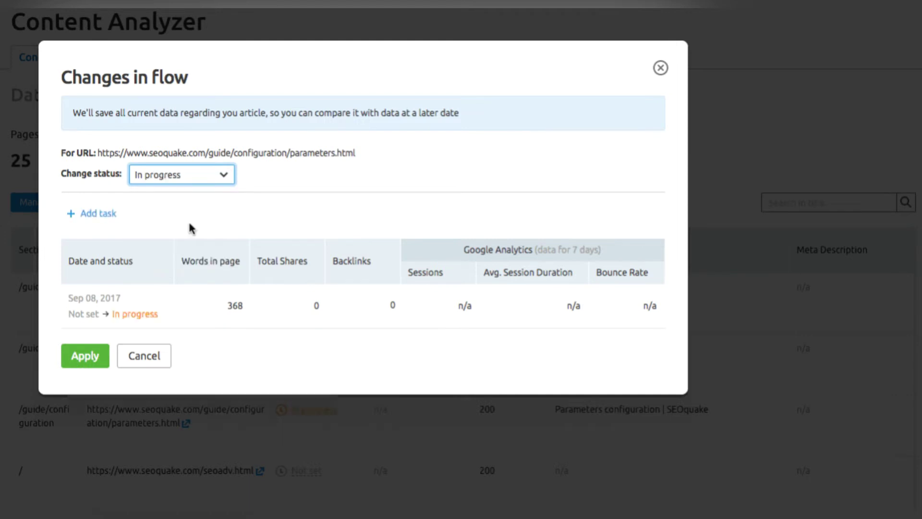
Add the task 'Check the header' to the page, then view ssa.ford.com's display ads.
click(101, 215)
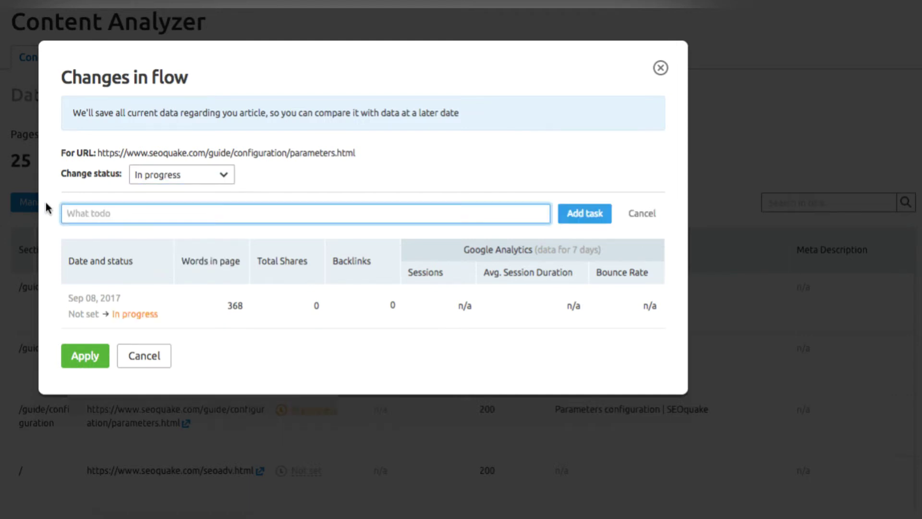
text(Check)
text(the header)
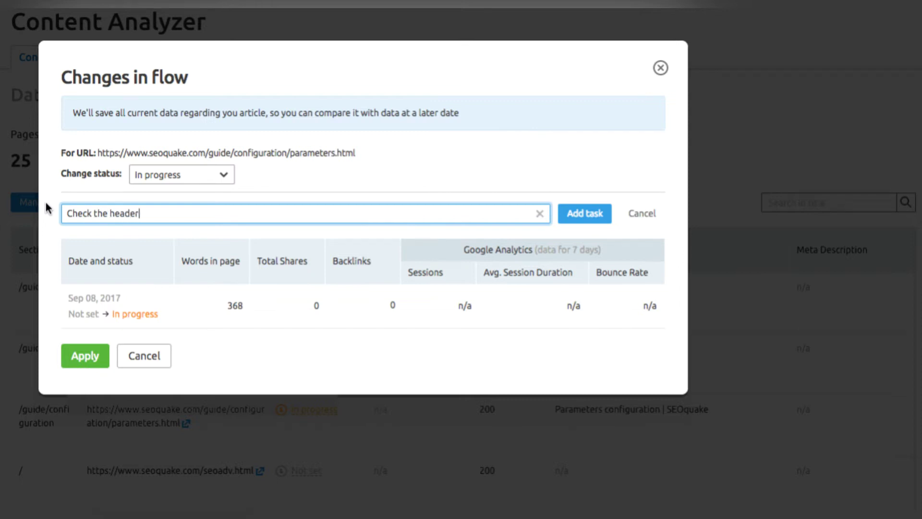
key(Return)
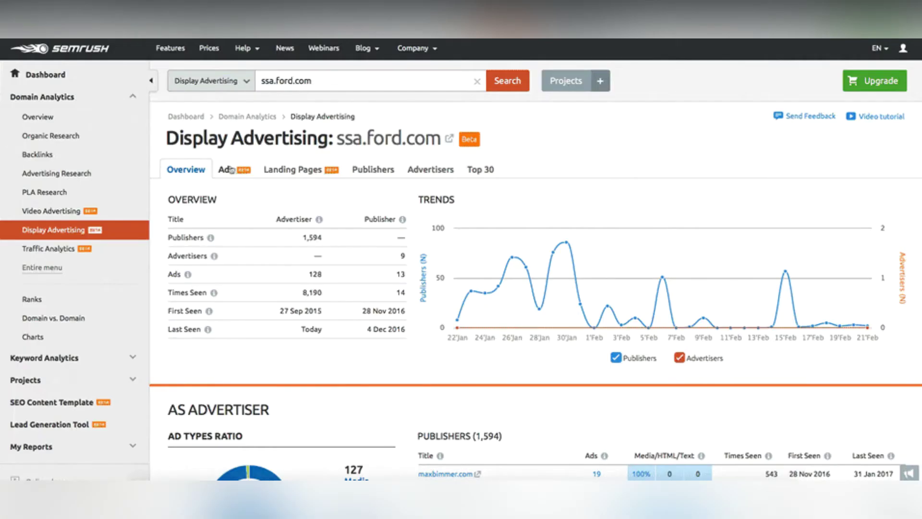
click(231, 170)
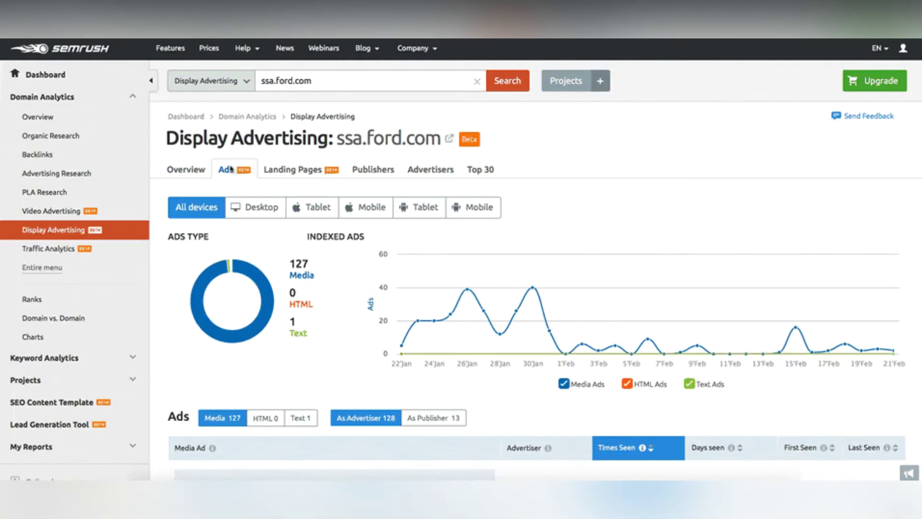
scroll(345, 267, down, 2)
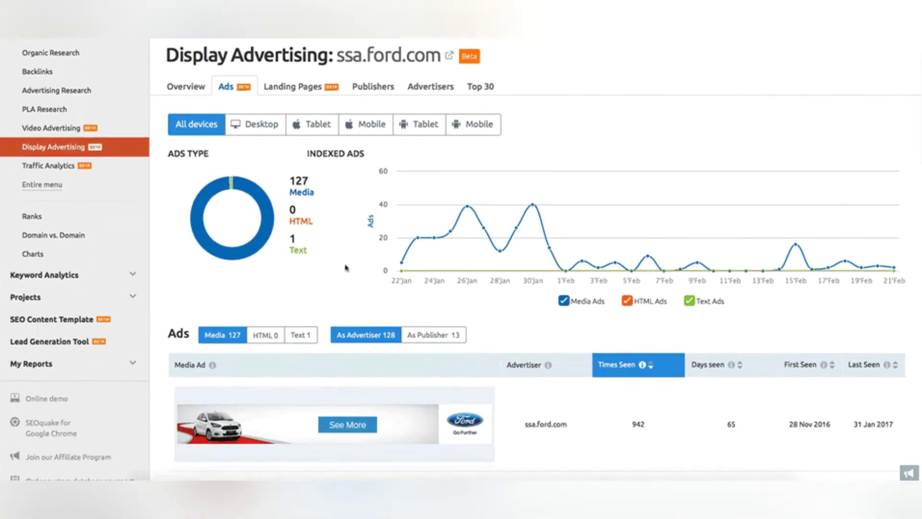
Open the Ford banner ad's report and go to page two of its publishing domains.
click(517, 415)
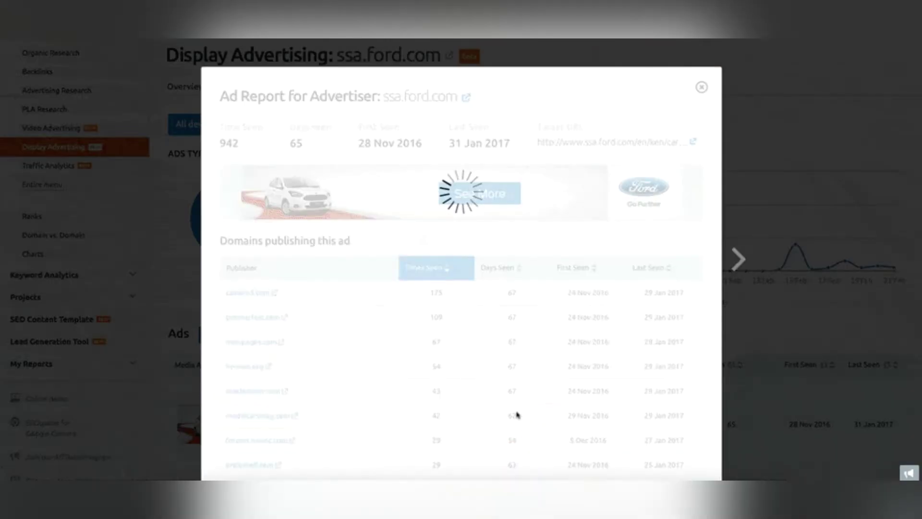
scroll(518, 416, down, 2)
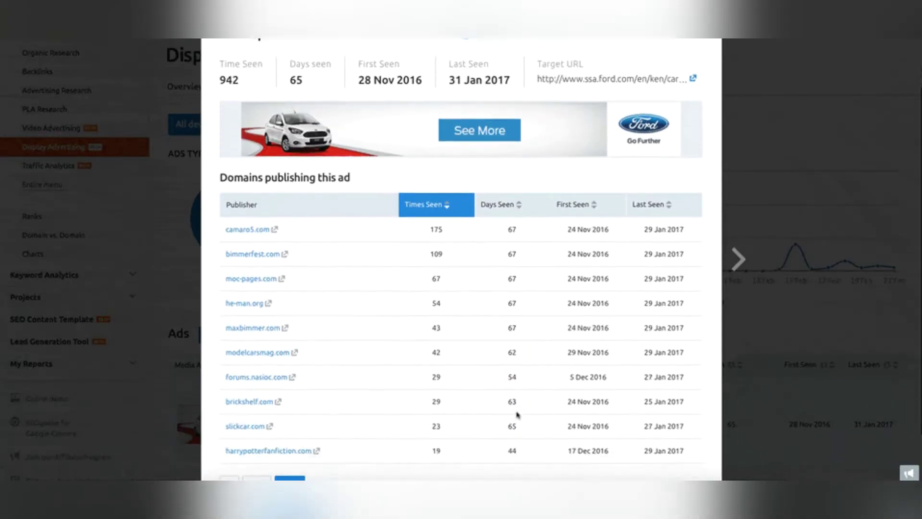
click(295, 463)
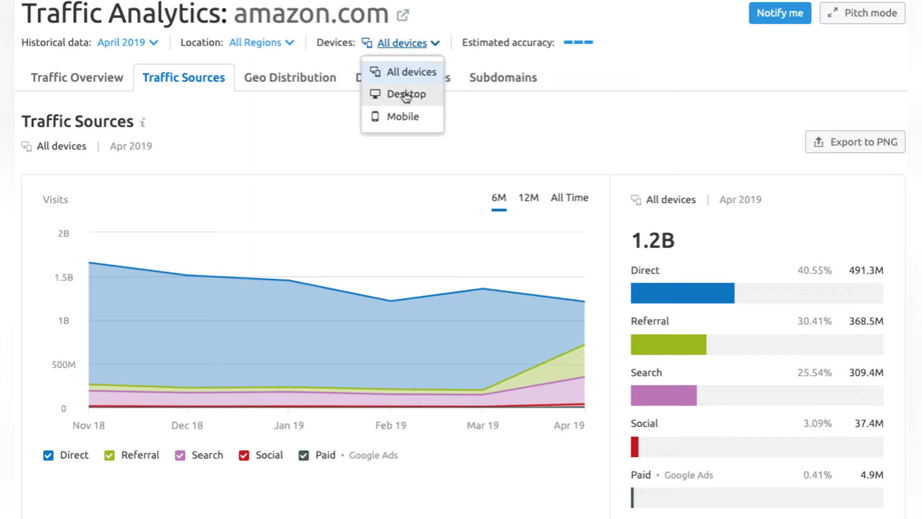
Limit amazon.com traffic sources to Mobile and show top competitors for 'canada student loan'.
click(404, 117)
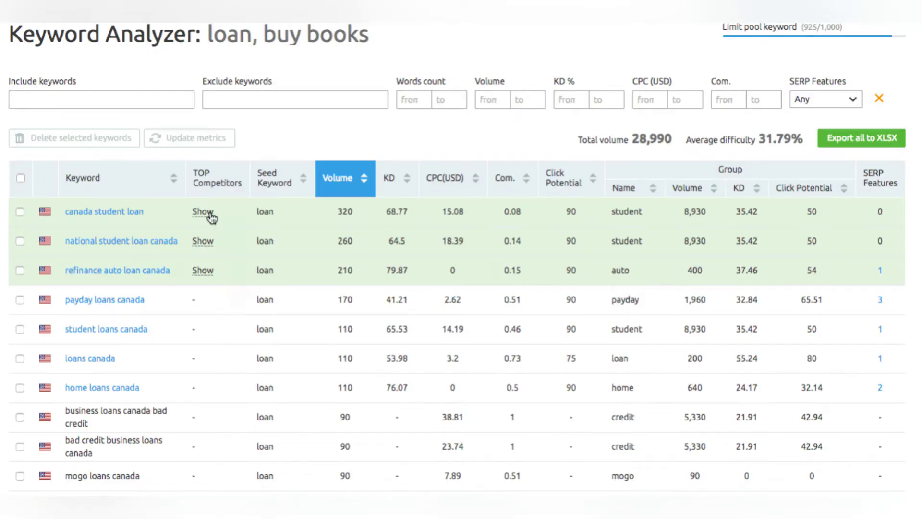
click(208, 213)
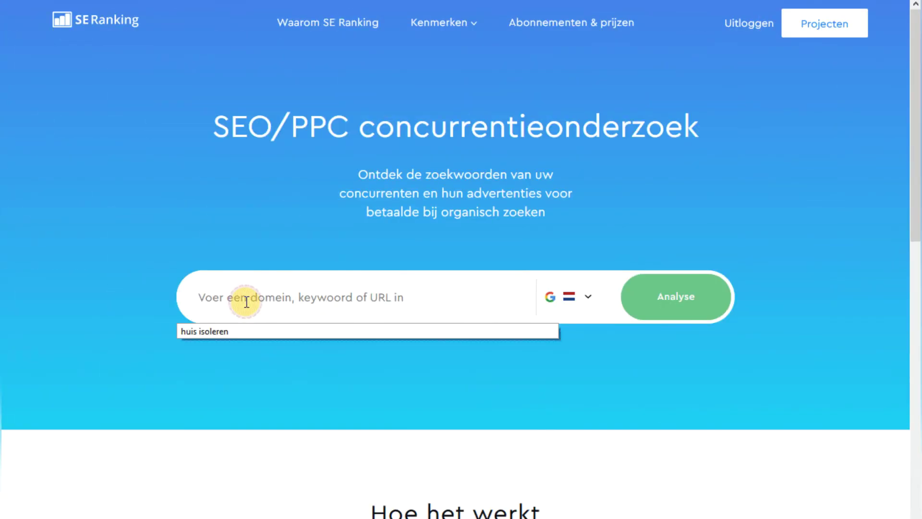
Analyse the keyword 'woning isoleren' and scroll through its overview.
text(woning isoleren)
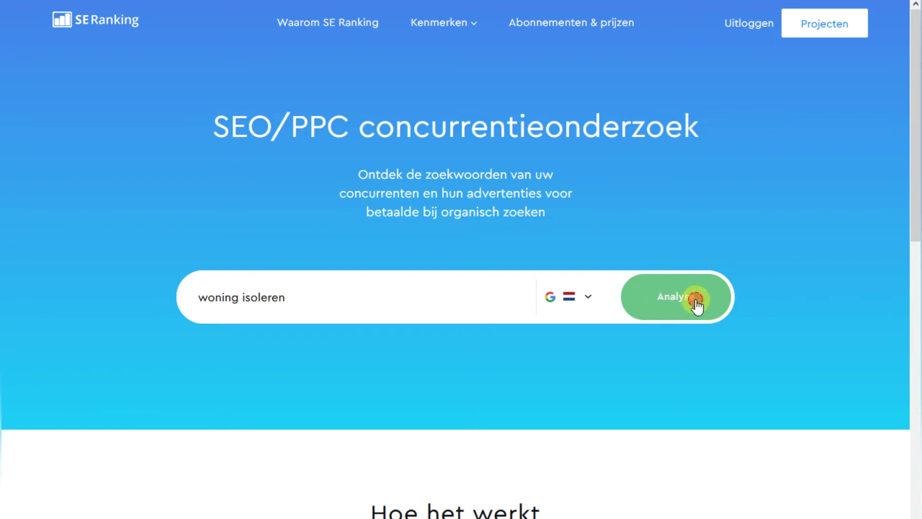
click(695, 299)
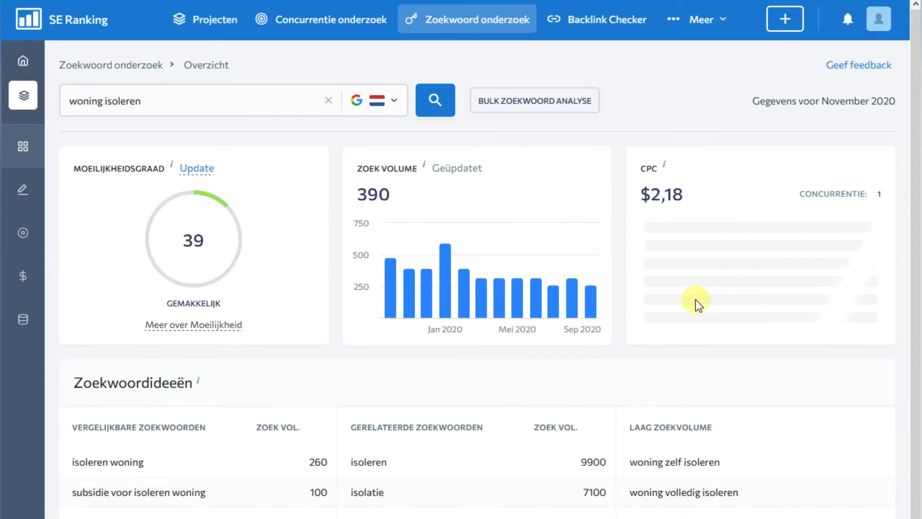
scroll(696, 299, down, 5)
scroll(695, 299, down, 2)
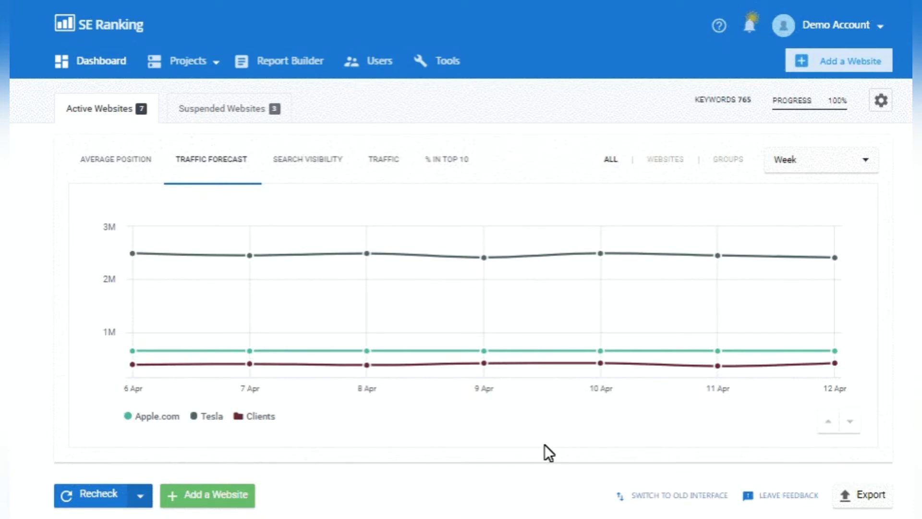
Go to the account Settings page from the Demo Account menu.
click(841, 24)
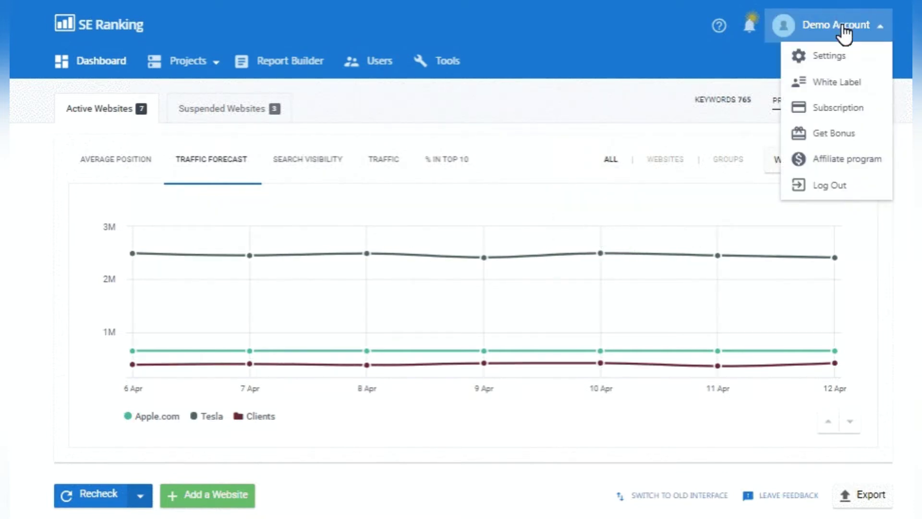
click(841, 73)
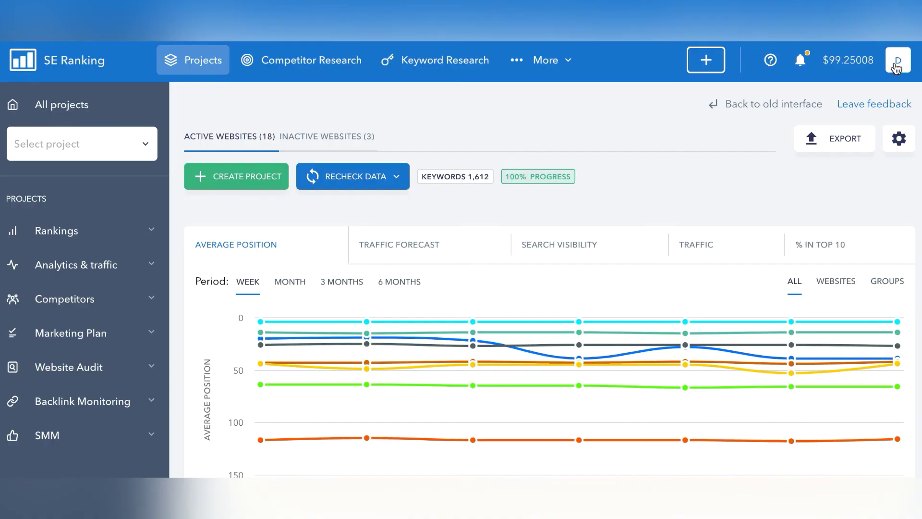
click(897, 68)
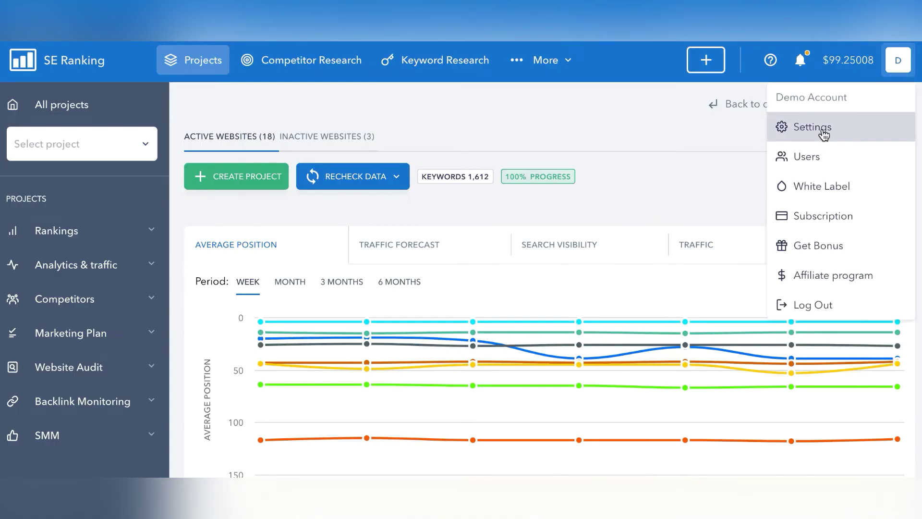
click(823, 132)
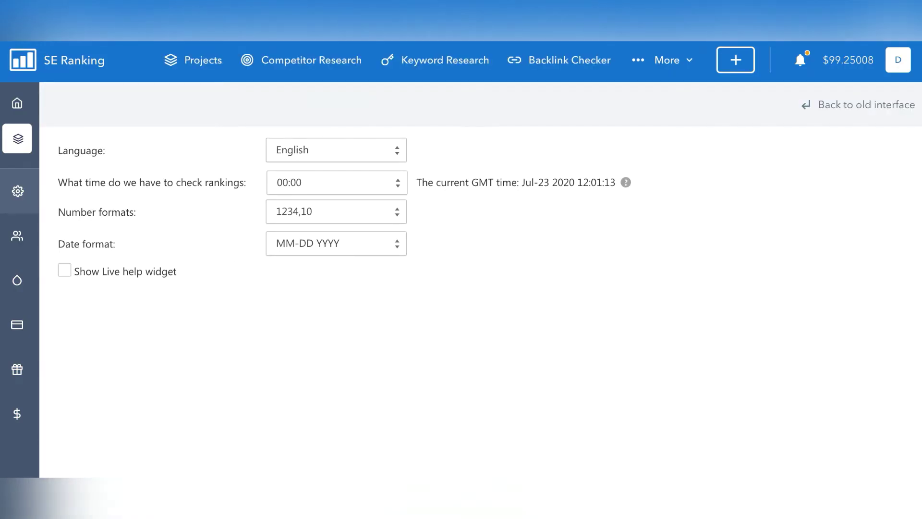
mouse_move(29, 246)
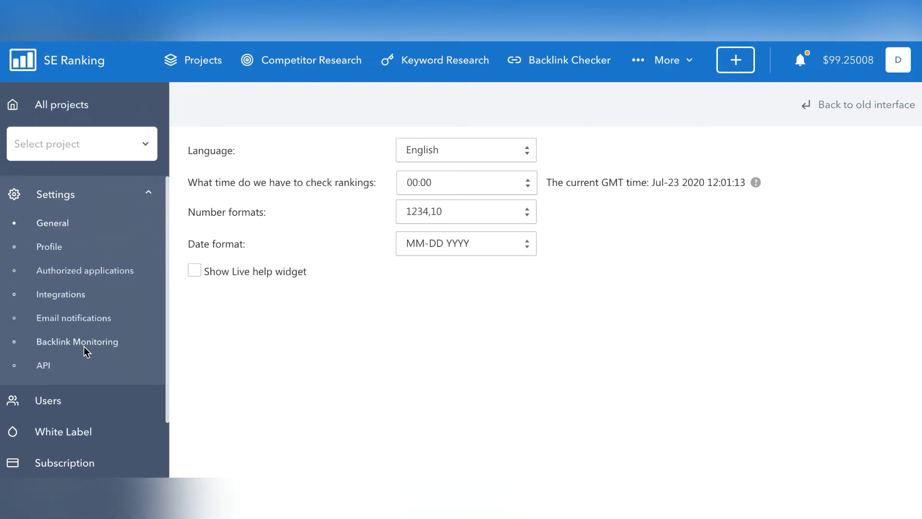
scroll(84, 351, down, 2)
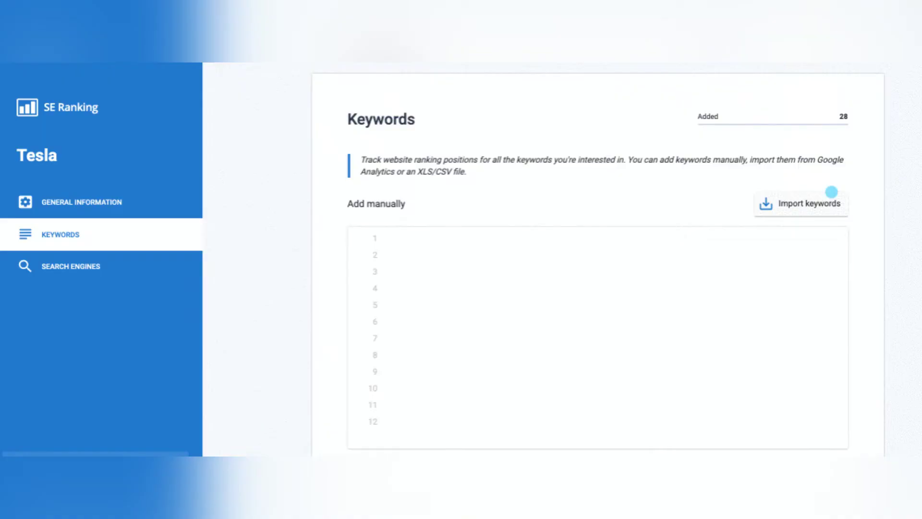
Import keywords with positions history using the 'CSV from Rank Tracker app' format.
click(793, 222)
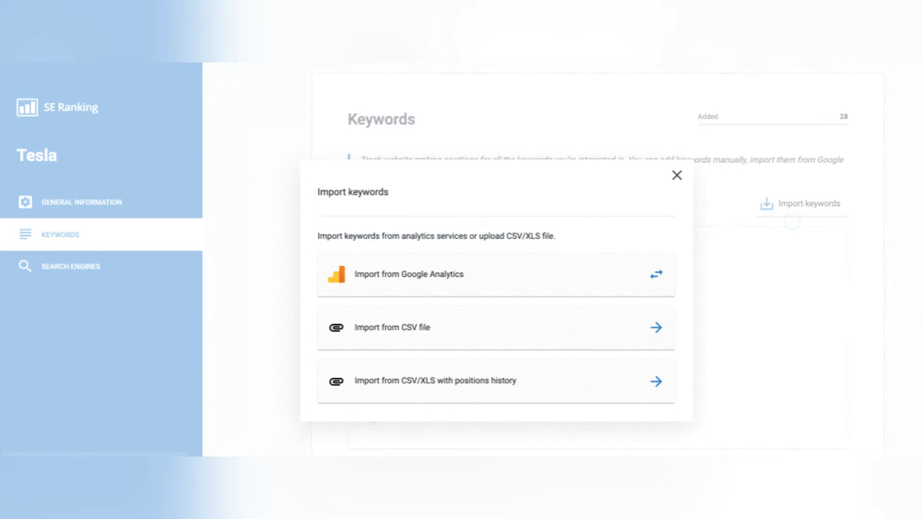
click(623, 390)
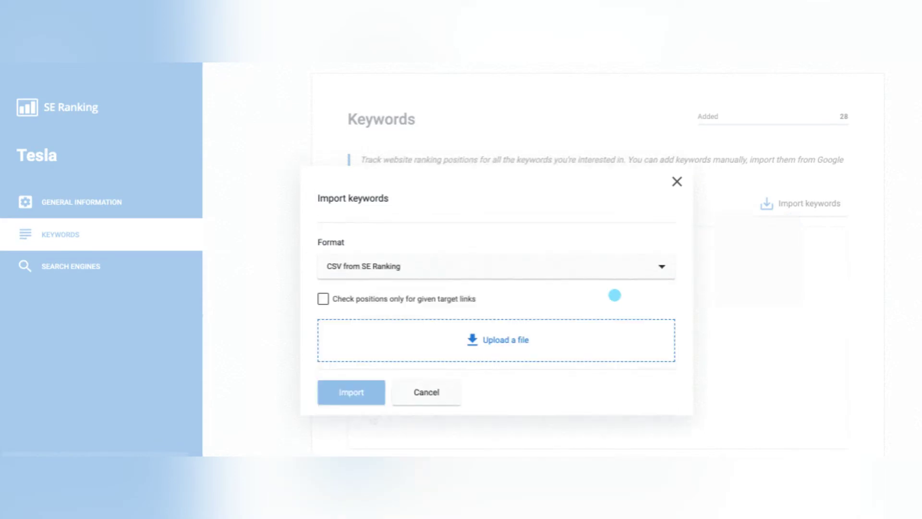
click(618, 271)
click(573, 342)
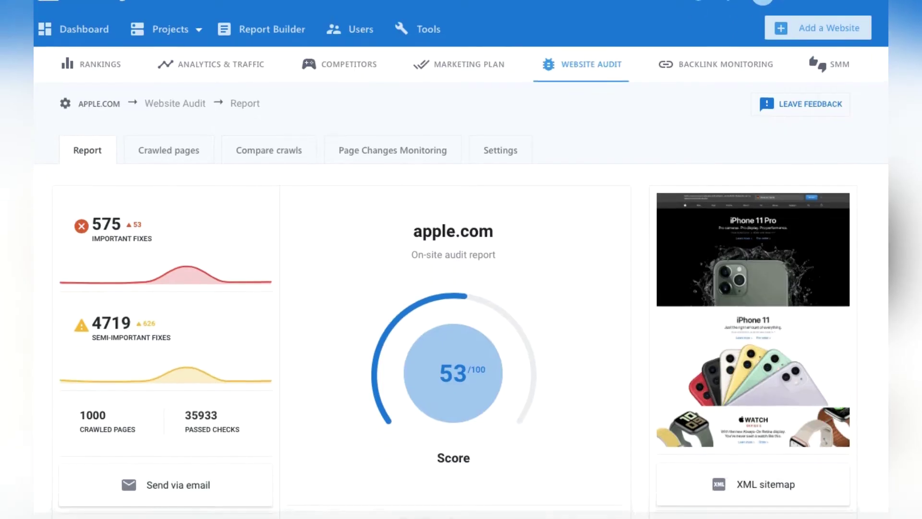
Scroll through the apple.com audit report's Health check and Pages analysis sections.
scroll(461, 260, down, 12)
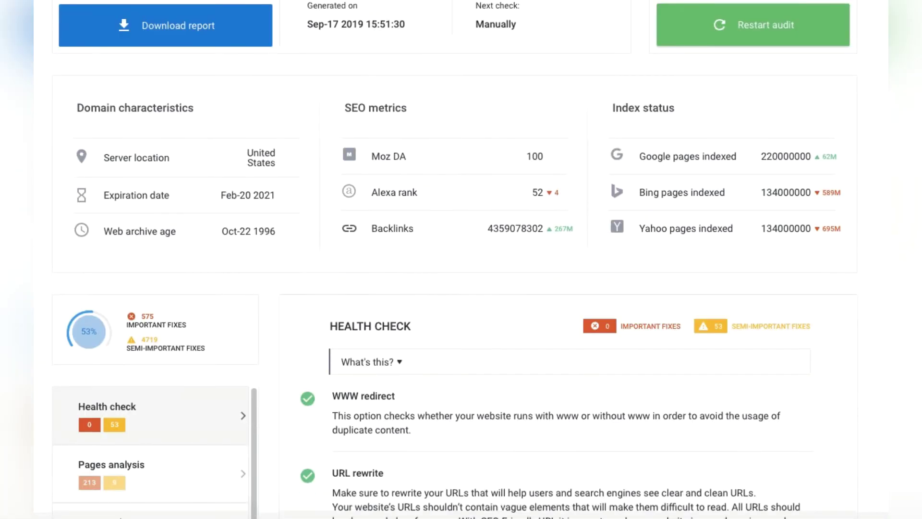
scroll(556, 288, down, 15)
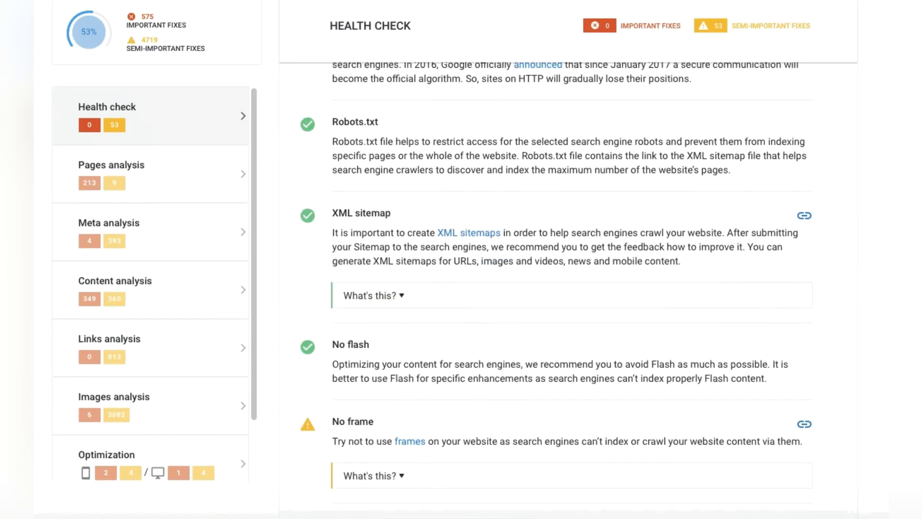
scroll(568, 288, down, 15)
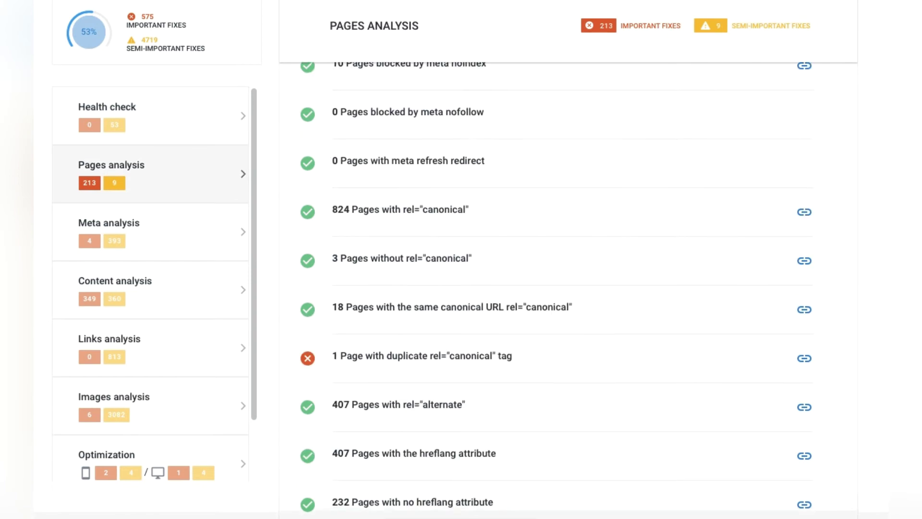
scroll(568, 289, down, 15)
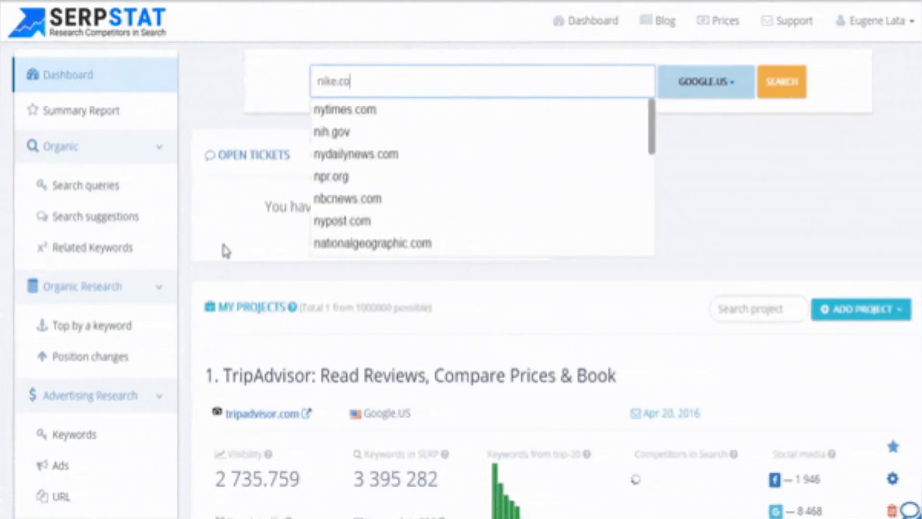
Search Serpstat for nike.com and open its Advertising Research keywords report.
text(m)
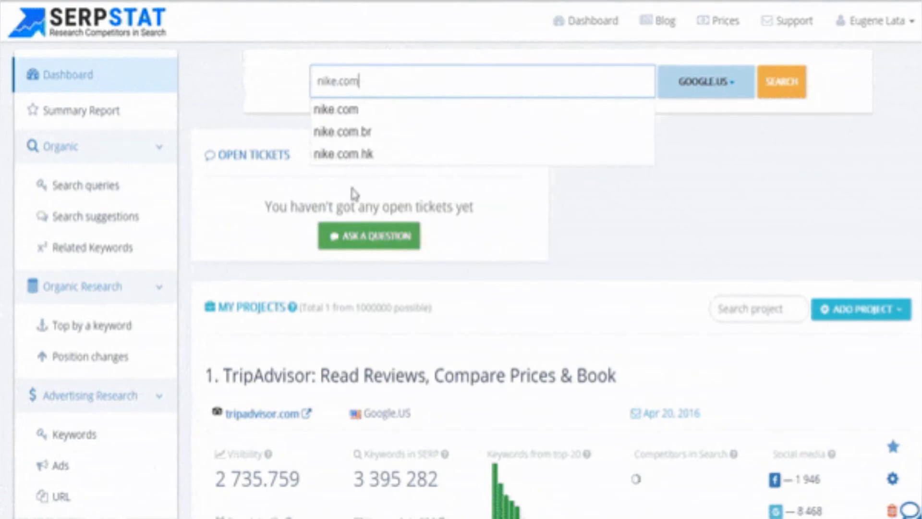
click(788, 85)
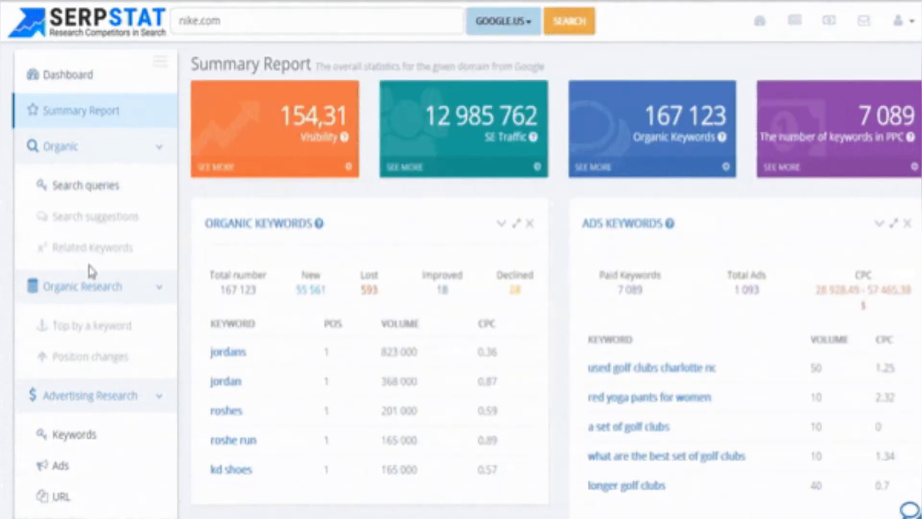
scroll(97, 230, down, 5)
click(90, 206)
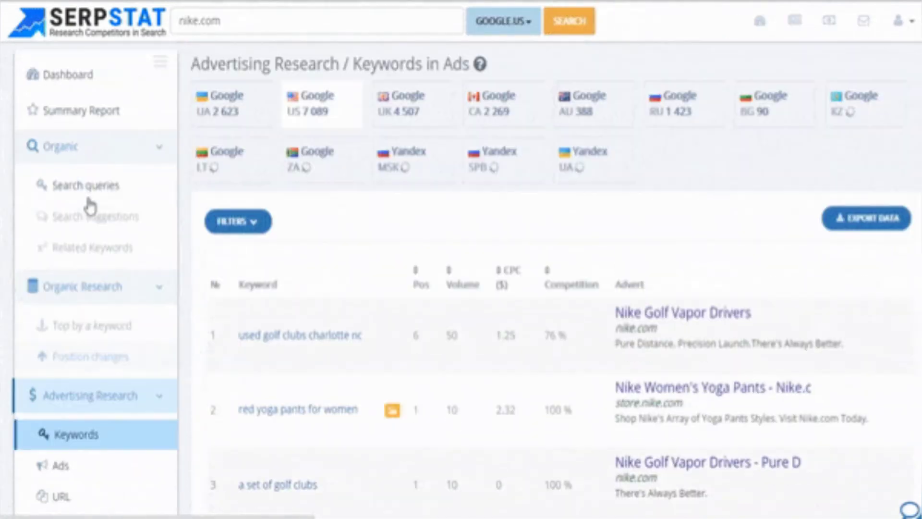
Review the nike.com advertising keywords list, then expand the SEO Research section.
scroll(206, 288, down, 5)
scroll(207, 291, down, 9)
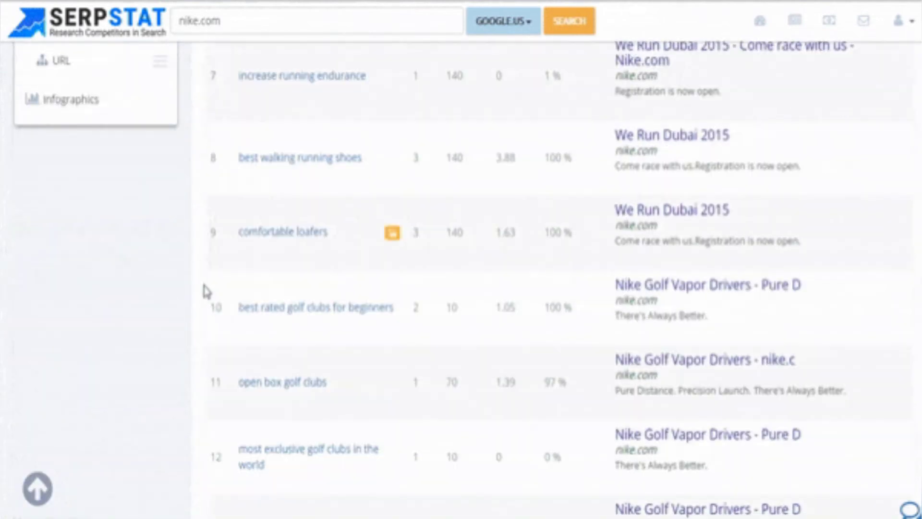
scroll(207, 292, up, 10)
scroll(207, 291, up, 5)
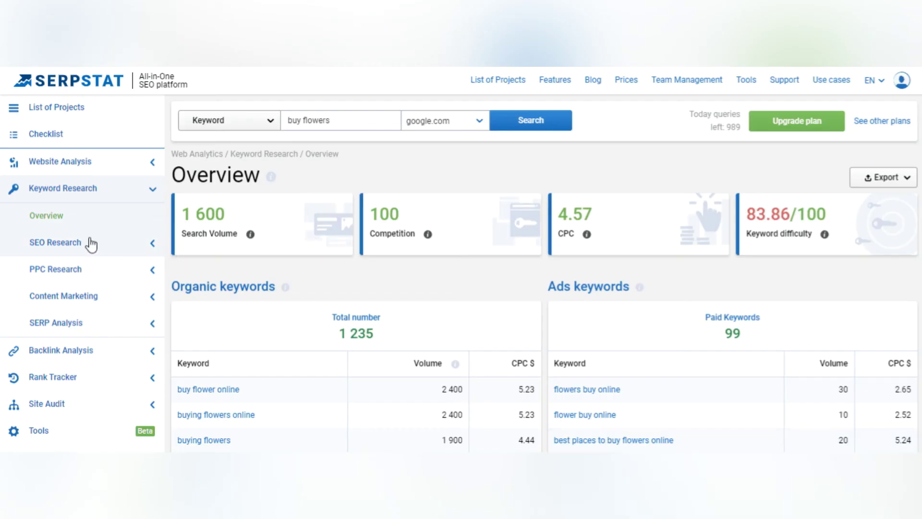
click(91, 244)
Open Top Pages for 'buy flowers' and sort it by FB shares, highest first.
click(71, 361)
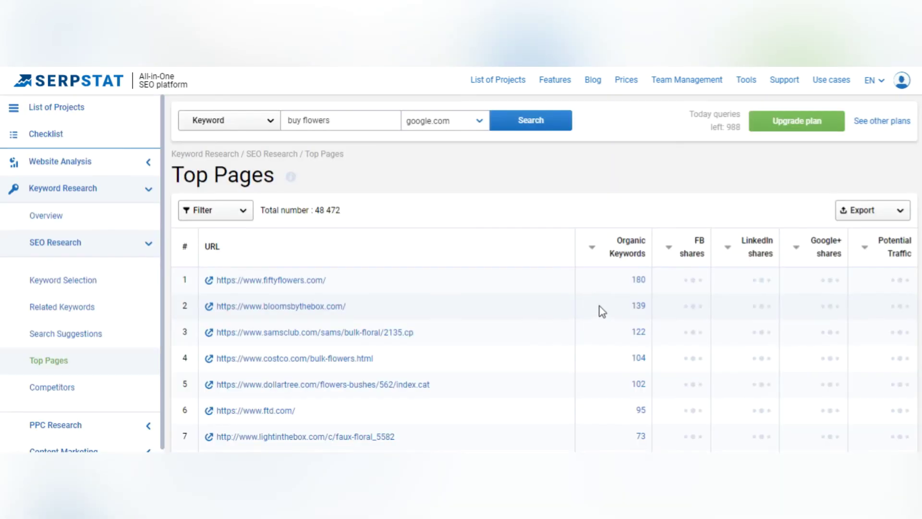
scroll(596, 296, down, 10)
scroll(596, 295, up, 10)
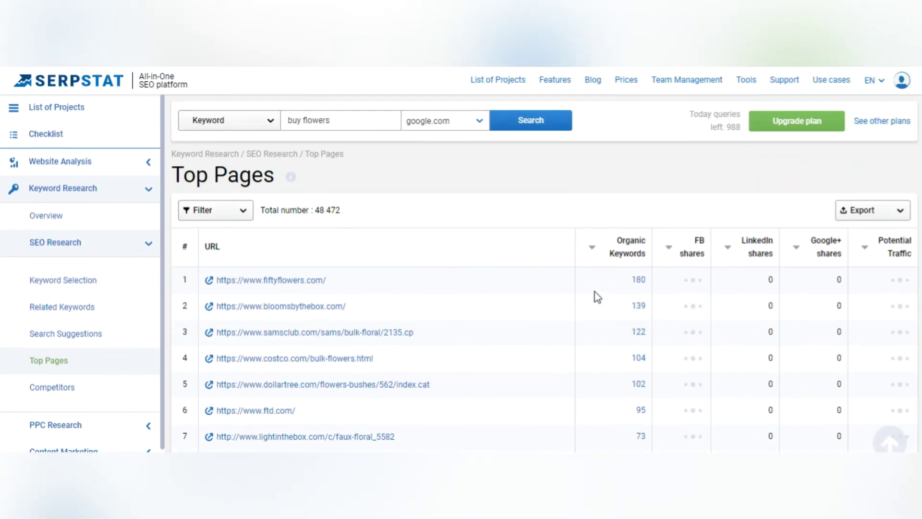
click(668, 248)
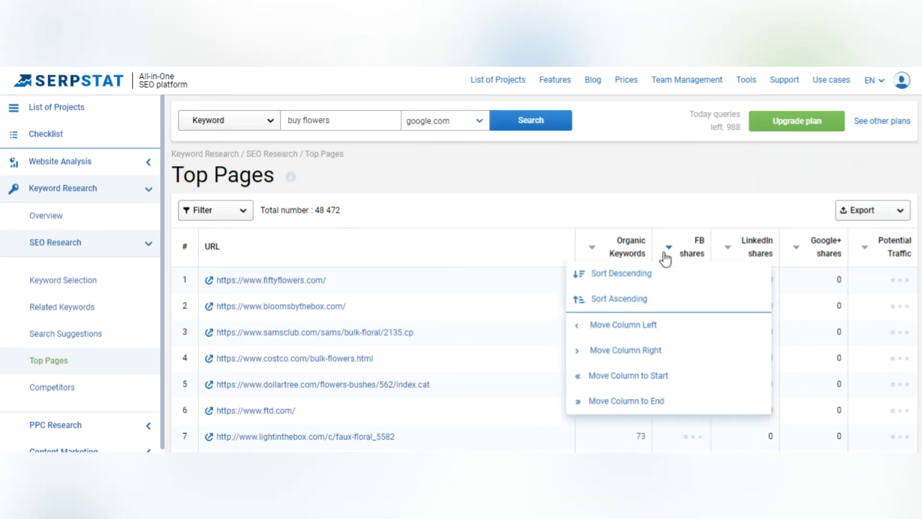
click(655, 285)
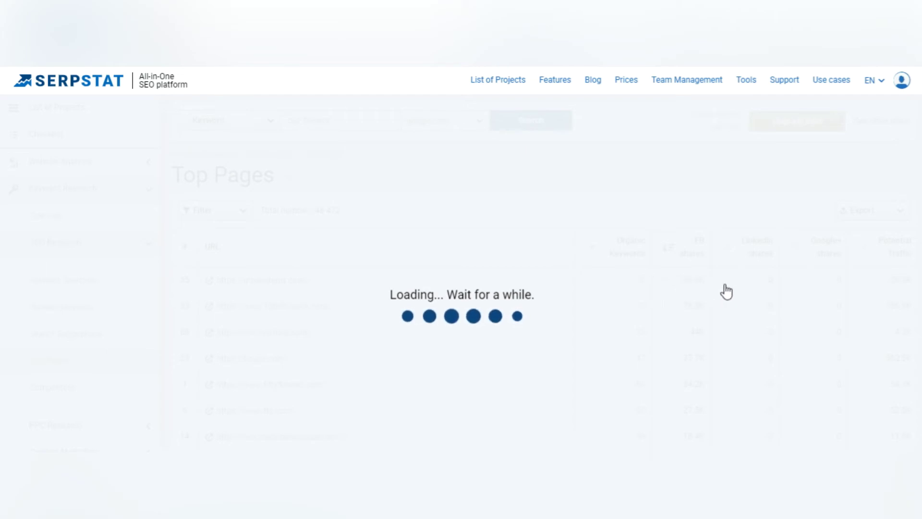
scroll(727, 290, down, 2)
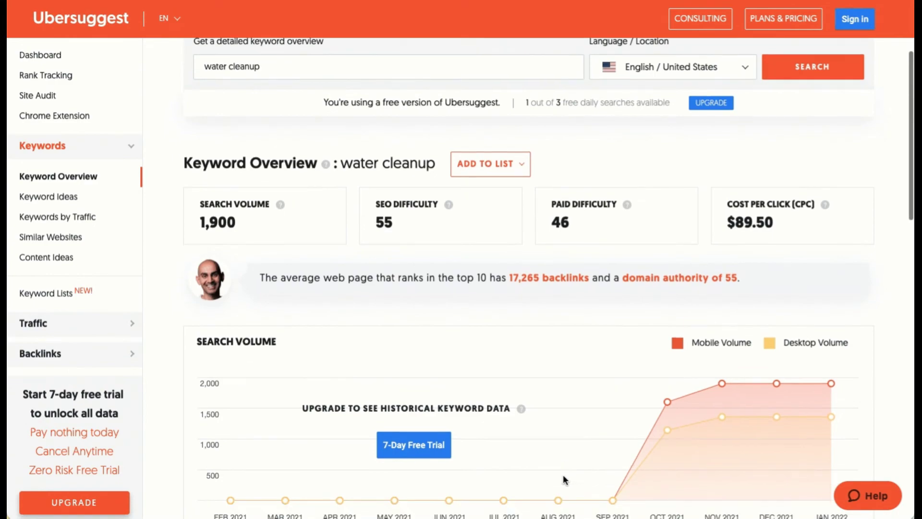
scroll(563, 474, down, 7)
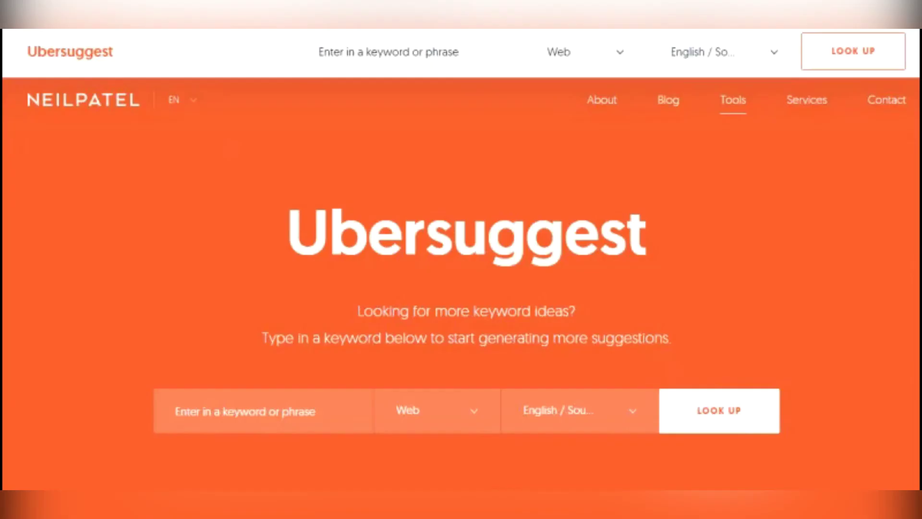
Tick the 'driving licence' and 'diving watch' rows in the Keyword Ideas table.
scroll(649, 176, down, 5)
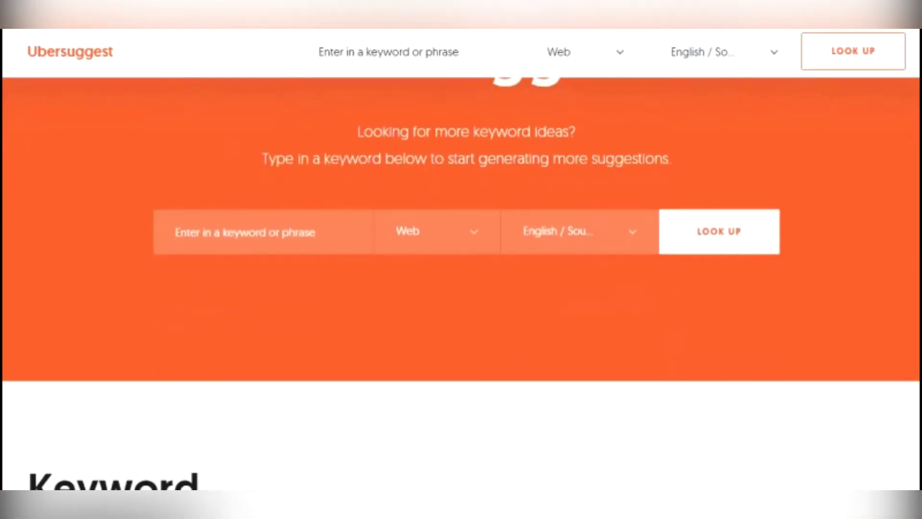
scroll(648, 177, down, 5)
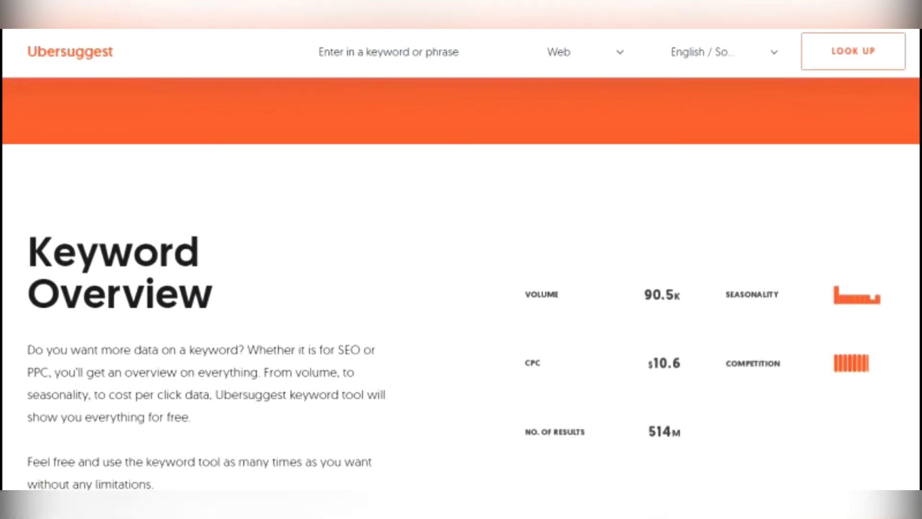
scroll(462, 260, down, 5)
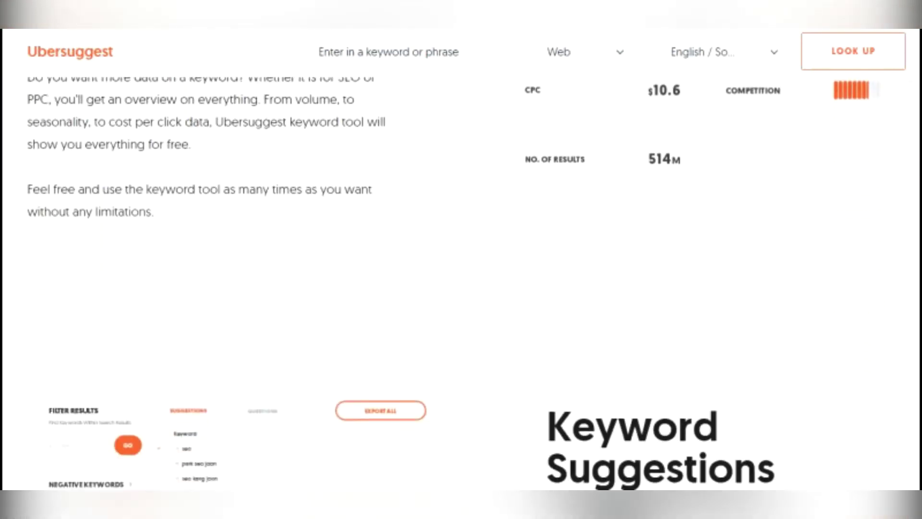
scroll(461, 259, down, 5)
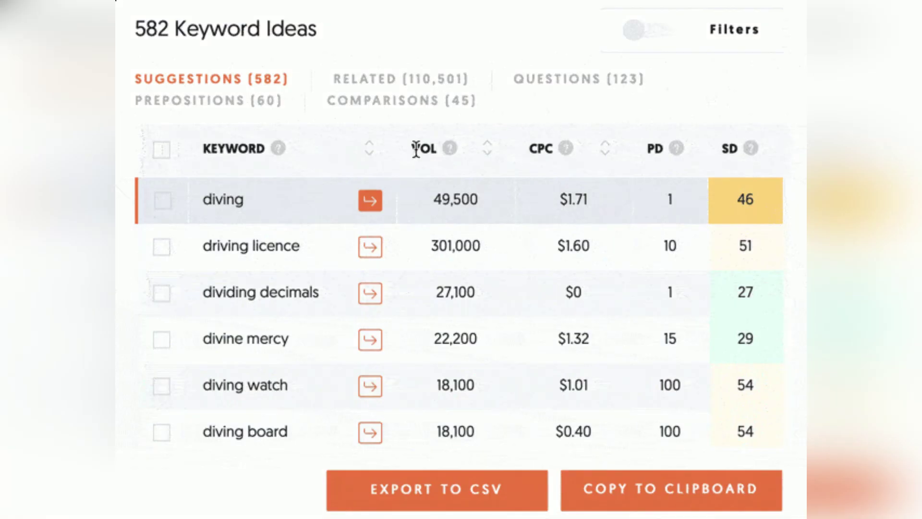
click(162, 249)
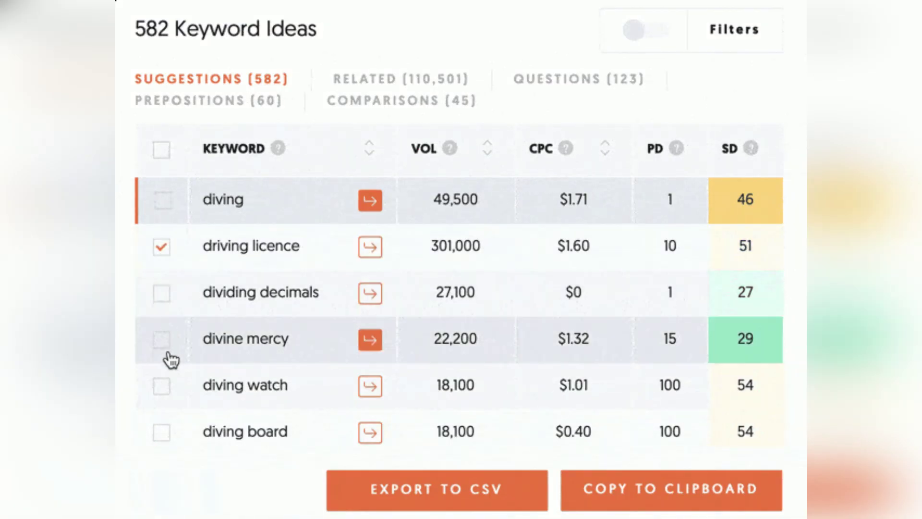
click(163, 388)
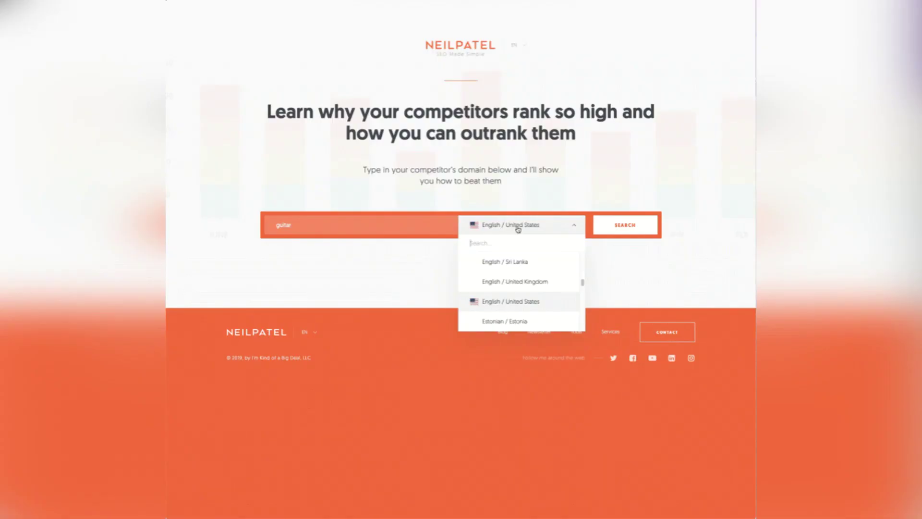
Search 'guitar' for English / United Kingdom and switch Keyword Ideas to RELATED.
click(552, 281)
click(618, 231)
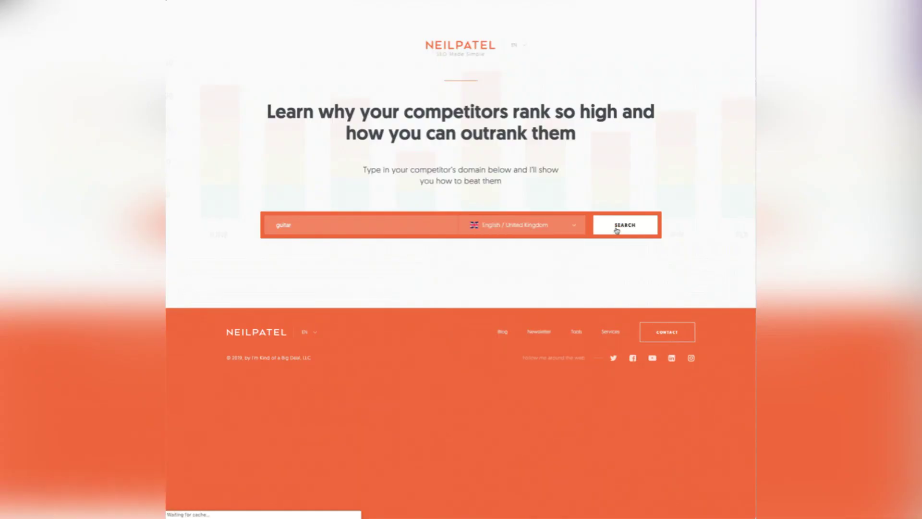
scroll(722, 310, down, 3)
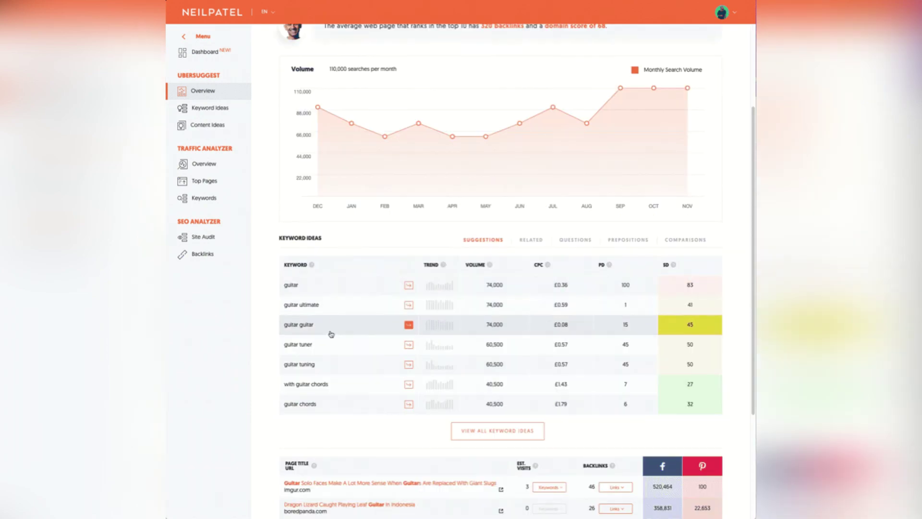
click(531, 240)
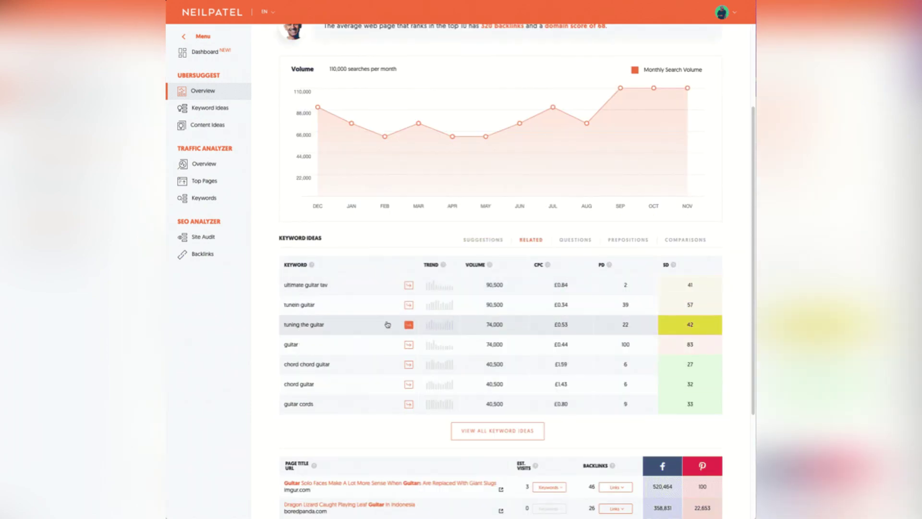